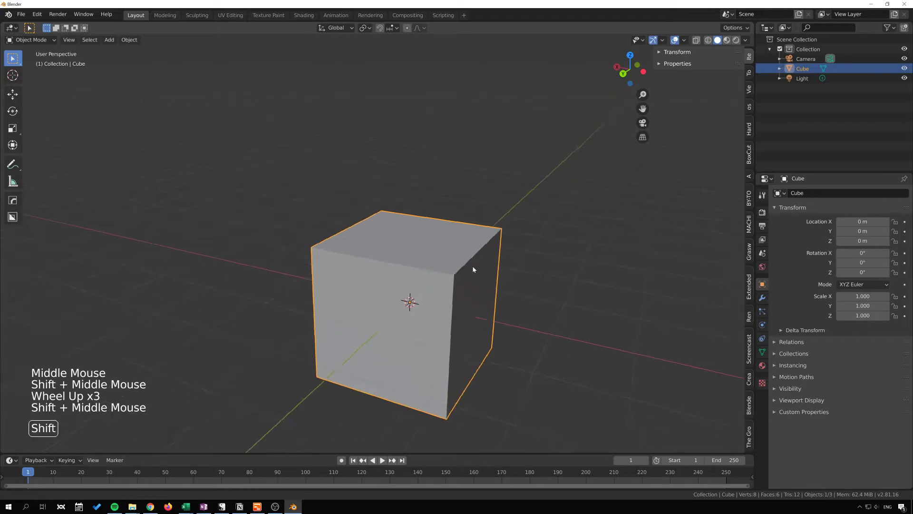
- Put the default cube into Edit Mode with Tab
key("Tab")
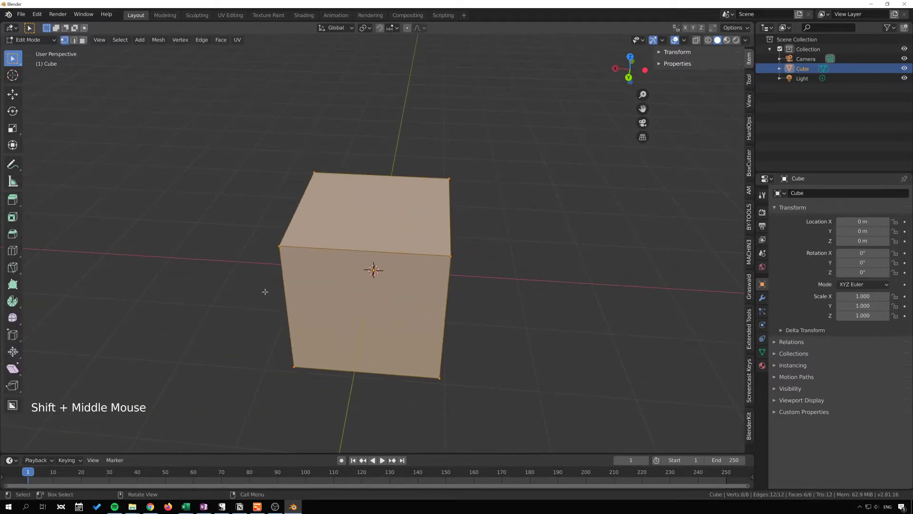
- Knife a closed inner outline into the top face, linked to a corner, giving 12 vertices
left_click(12, 268)
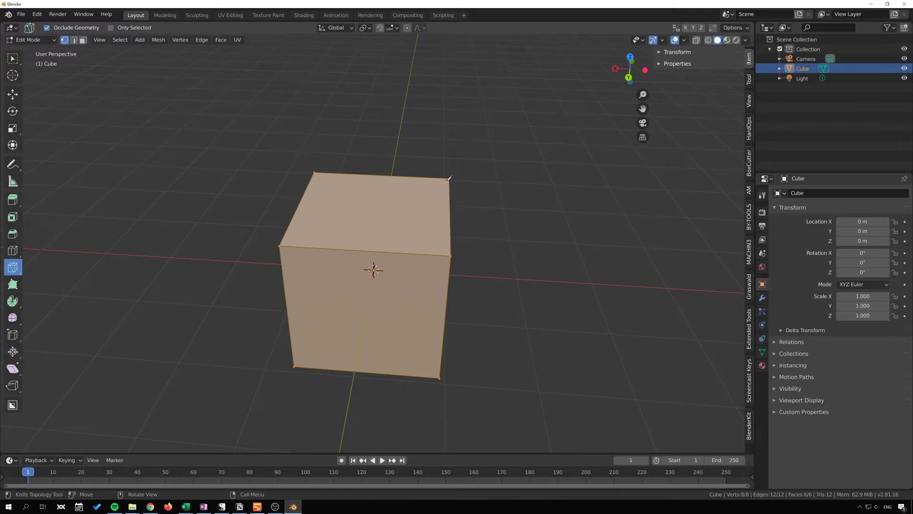
left_click(389, 200)
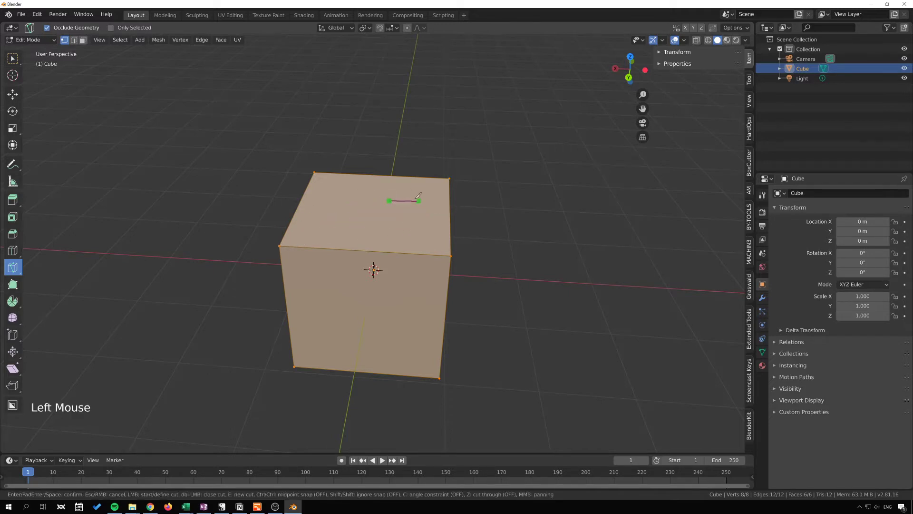
left_click(325, 227)
left_click(393, 235)
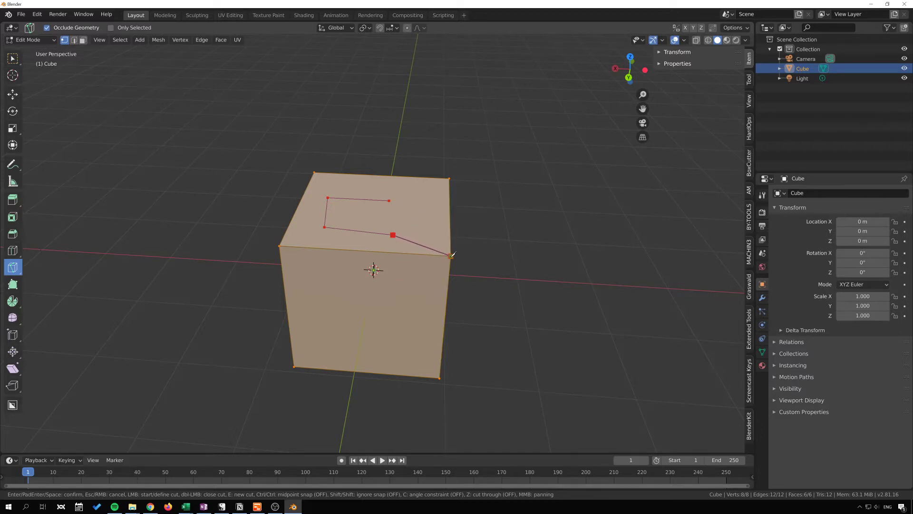
left_click(451, 256)
left_click(390, 201)
key("Return")
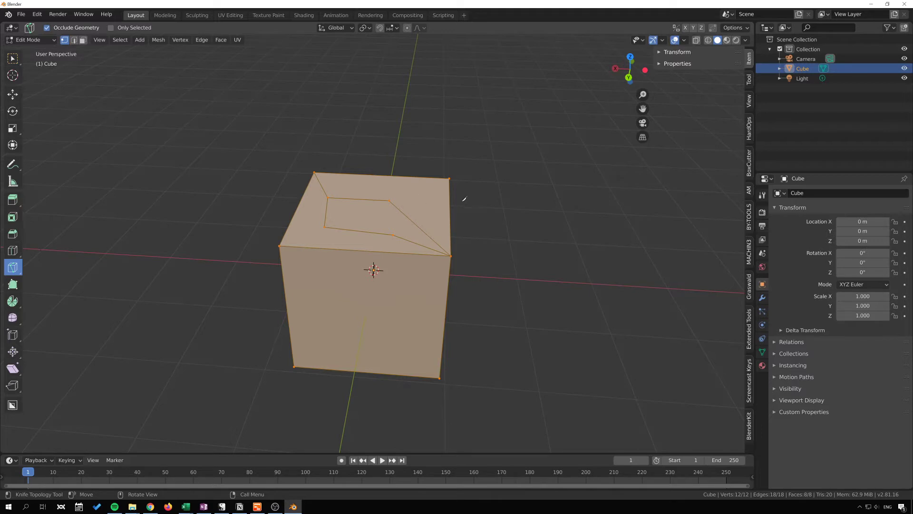
- Knife a closed cut running across the top face and down the cube's side
middle_click_drag(342, 209, 376, 239)
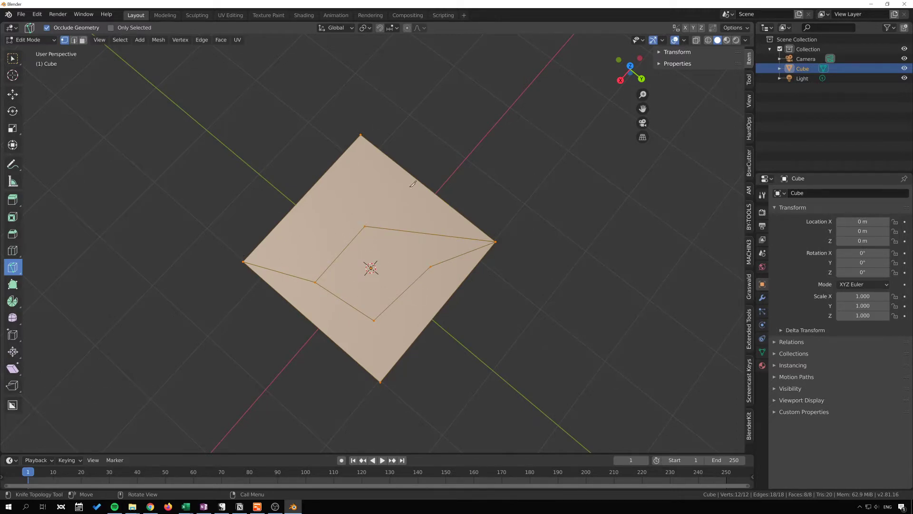
middle_click_drag(443, 245, 443, 281)
middle_click_drag(442, 281, 343, 186, "shift")
left_click(331, 179)
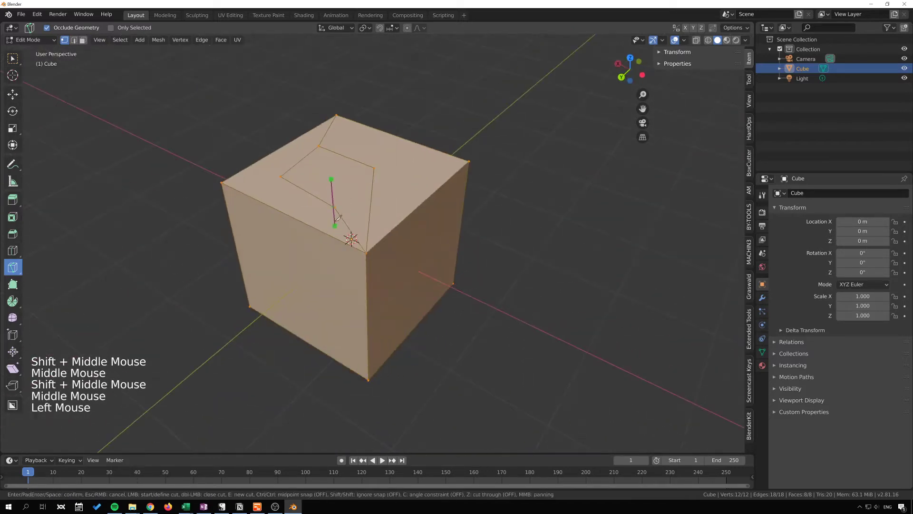
left_click(374, 167)
left_click(417, 175)
left_click(436, 192)
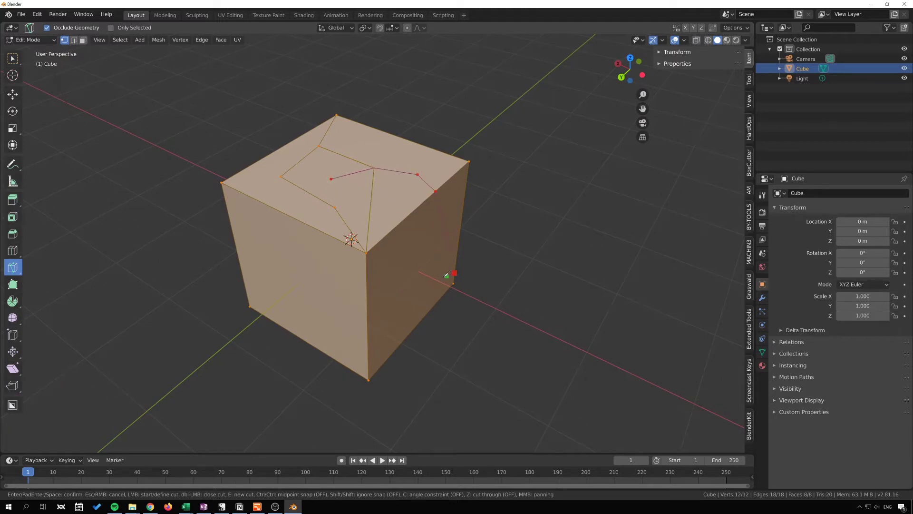
left_click(455, 273)
left_click(367, 323)
left_click(271, 237)
left_click(335, 176)
key("Return")
- Knife a closed four-point loop onto the cube's left face
middle_click_drag(335, 176, 340, 221)
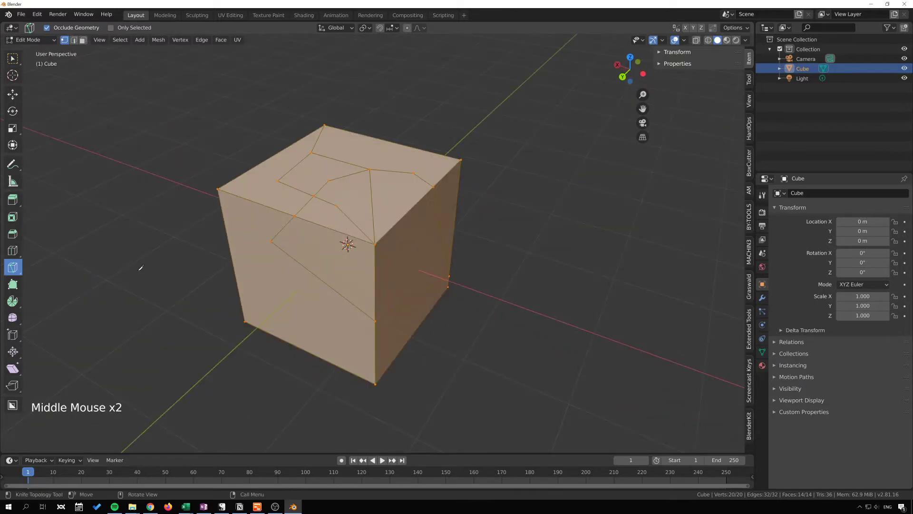
left_click(263, 237)
left_click(256, 305)
left_click(344, 284)
left_click(295, 239)
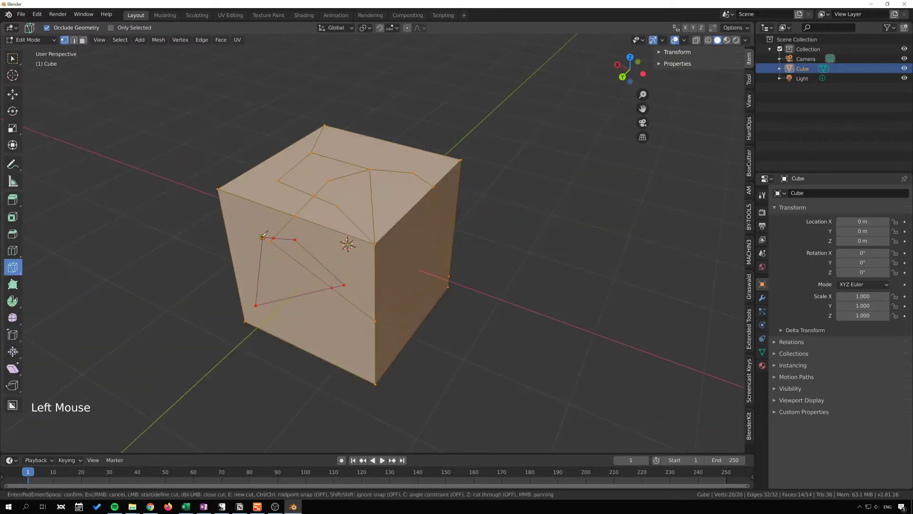
left_click(262, 237)
key("Return")
- Make a freehand knife cut across the front-top area, reaching 53 vertices and 34 faces
left_click(260, 209)
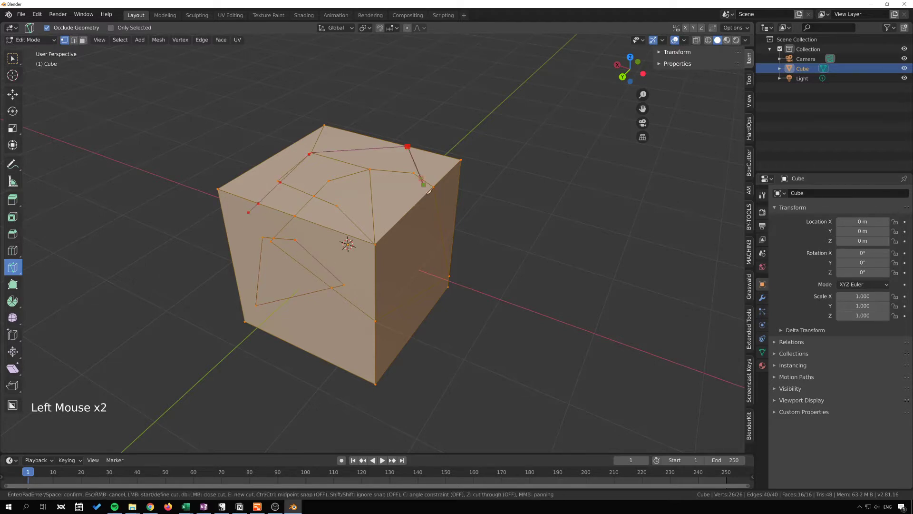
key("Escape")
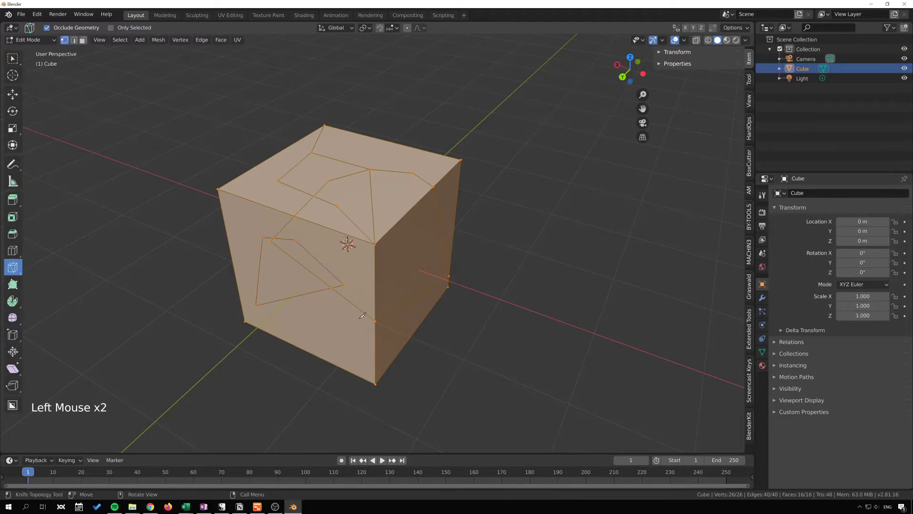
left_click(408, 283)
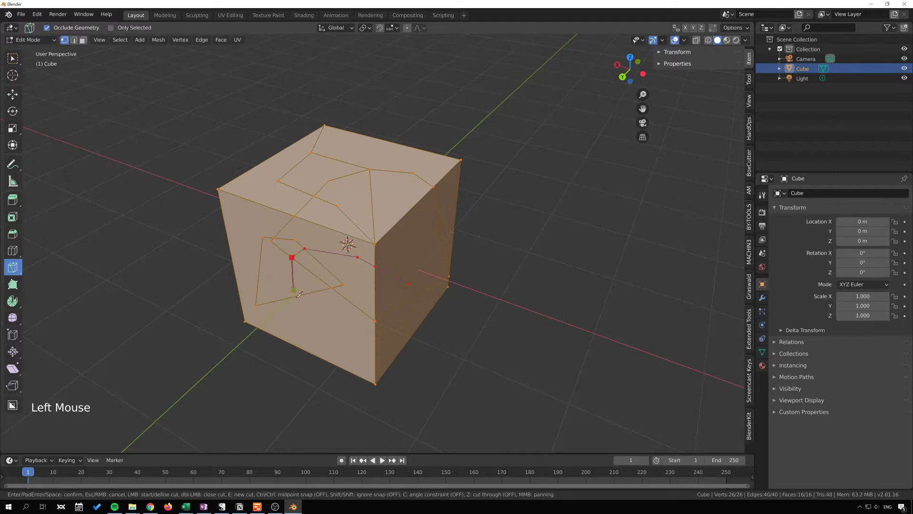
key("Escape")
mouse_move(265, 263)
left_mouse_down()
mouse_move(286, 298)
mouse_move(351, 306)
mouse_move(373, 250)
mouse_move(303, 191)
mouse_move(249, 215)
mouse_move(288, 276)
mouse_move(371, 257)
mouse_move(372, 164)
mouse_move(222, 195)
mouse_move(201, 234)
mouse_move(196, 279)
mouse_move(349, 291)
mouse_move(227, 295)
left_mouse_up()
key("Return")
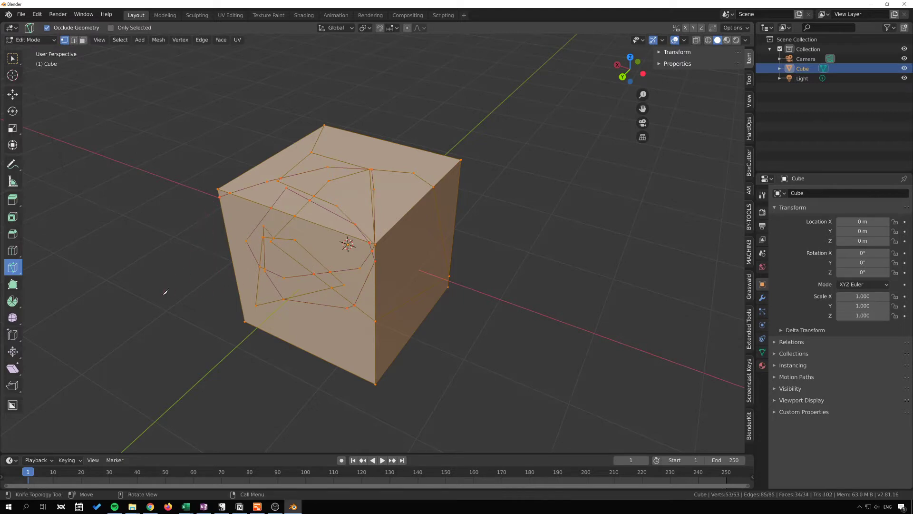
middle_click_drag(182, 273, 346, 315)
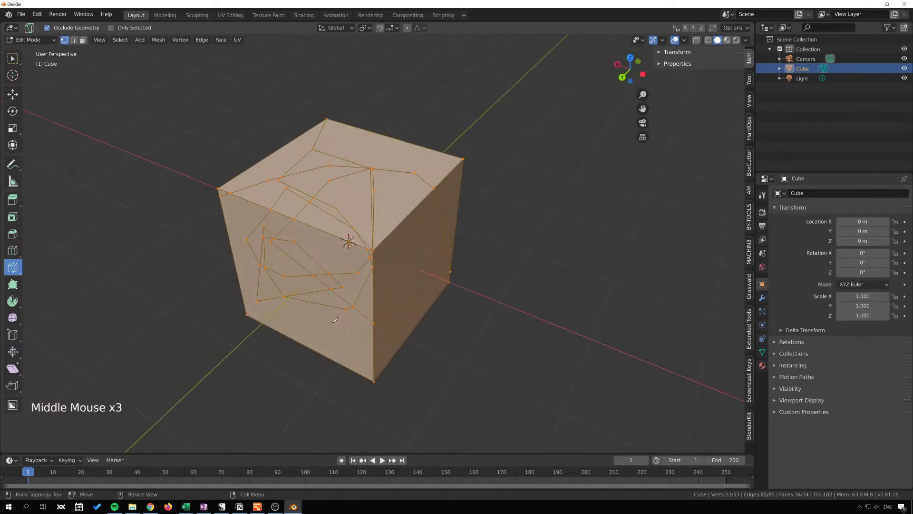
- Undo all knife cuts, restoring the plain cube of 8 vertices, 12 edges, 6 faces
key("ctrl+z")
key("ctrl+z")
key("ctrl+z")
key("ctrl+z")
key("ctrl+z")
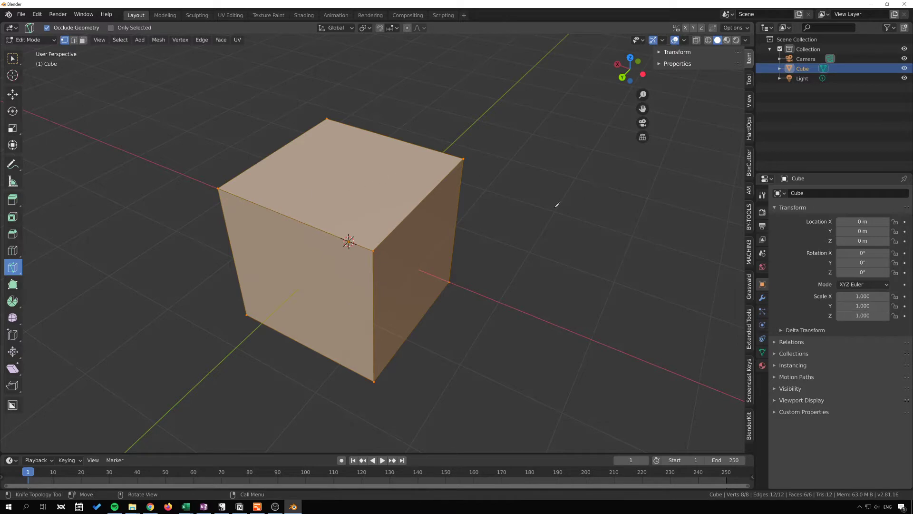
middle_click_drag(556, 204, 365, 129)
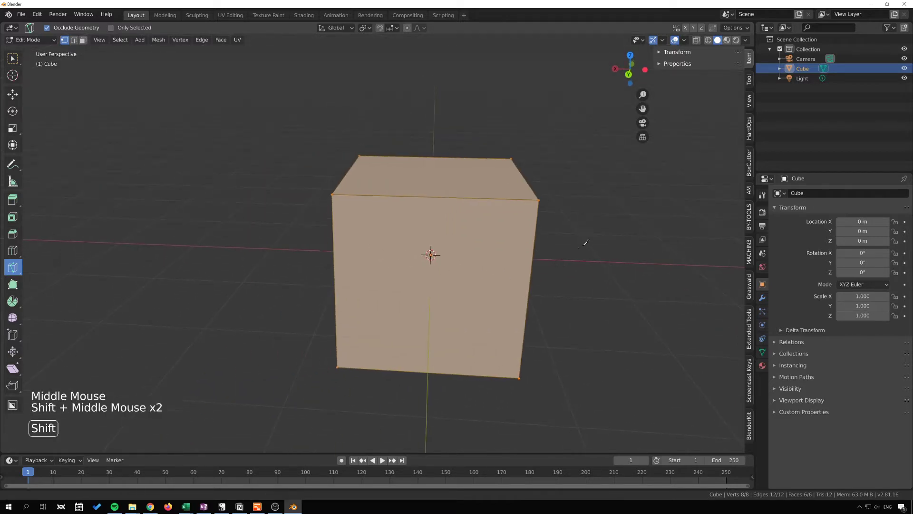
middle_click_drag(585, 244, 458, 241, "shift")
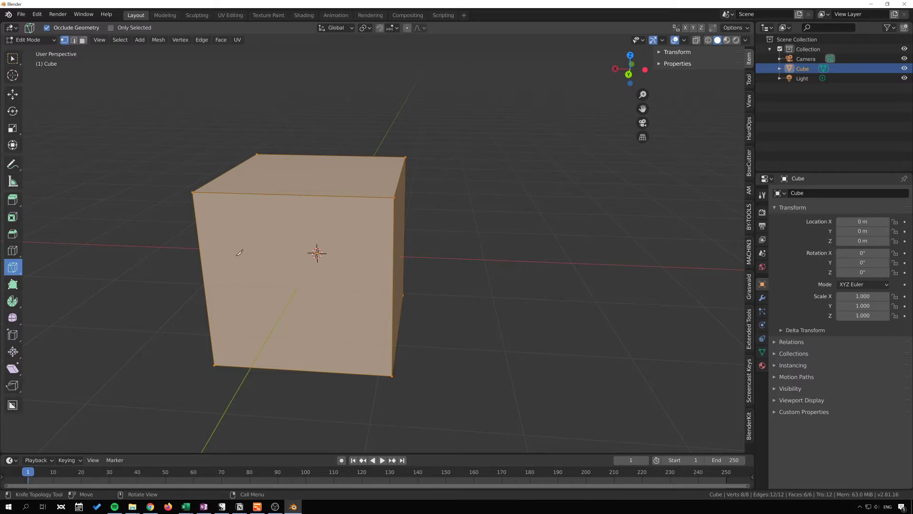
left_click(11, 58)
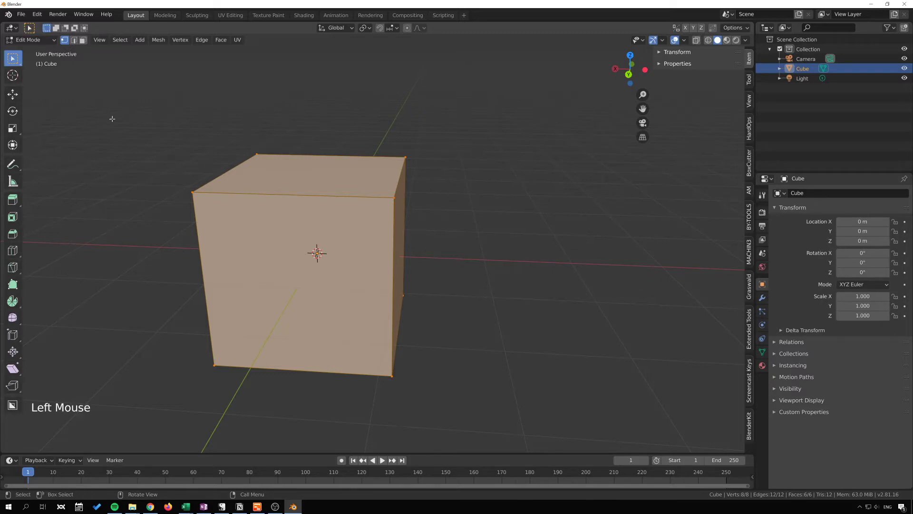
- Deselect all the cube's vertices and briefly try the Knife without making any cut
triple_click(11, 62)
left_click(389, 150)
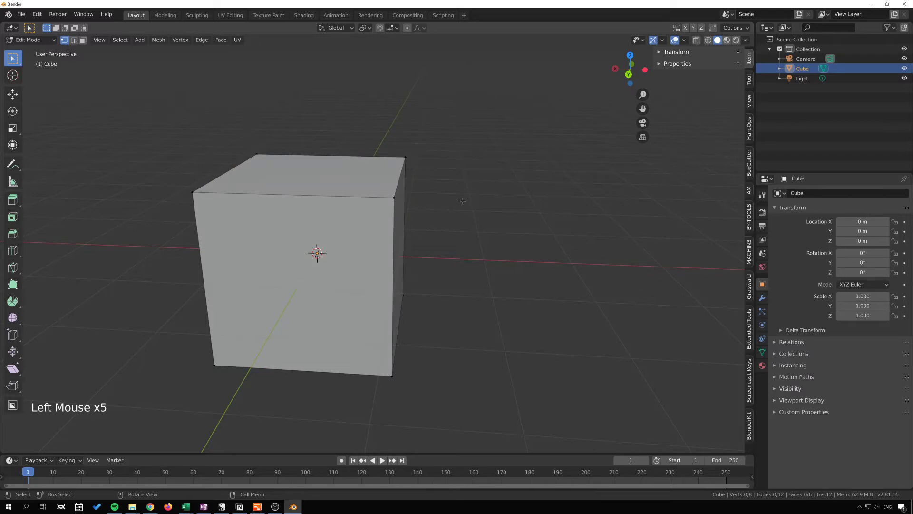
key("k")
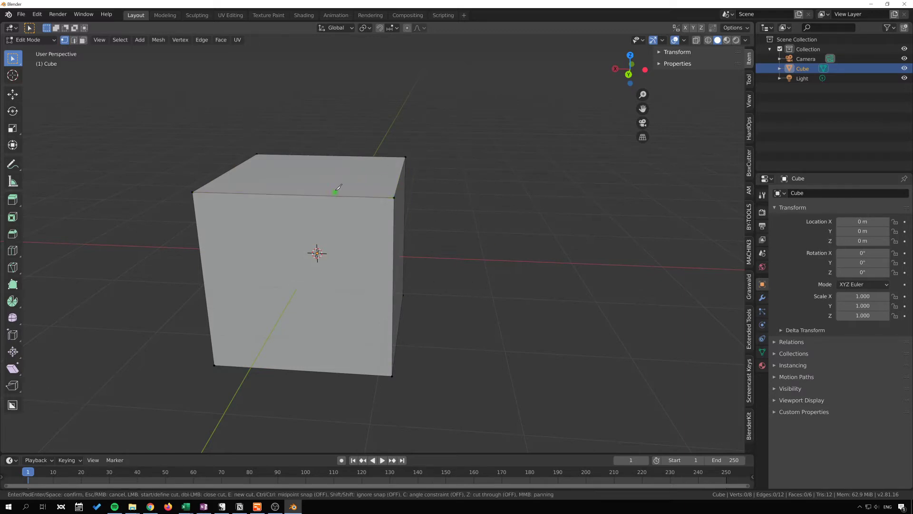
key("Escape")
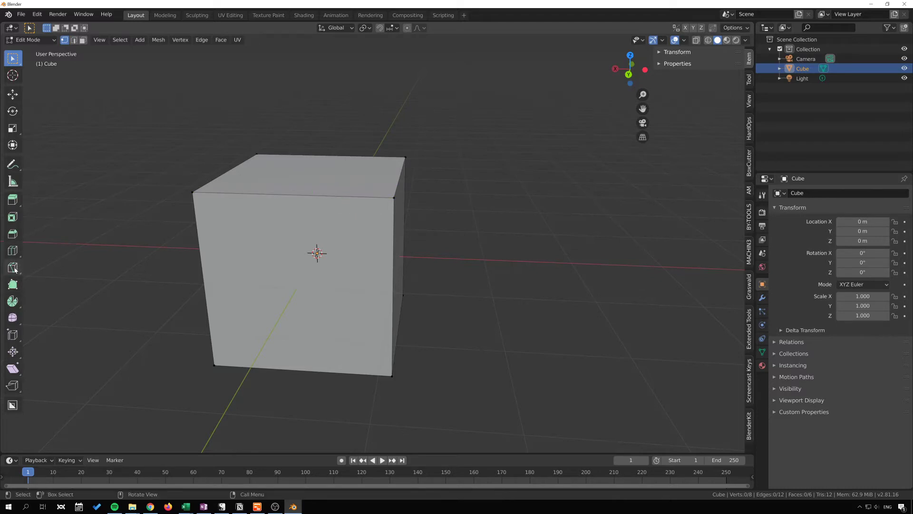
left_click(12, 267)
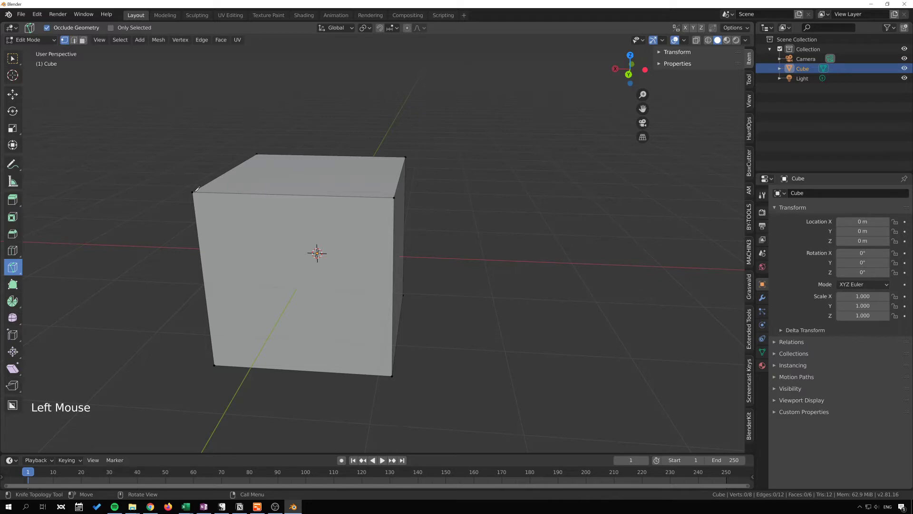
right_click(127, 204)
left_click(13, 58)
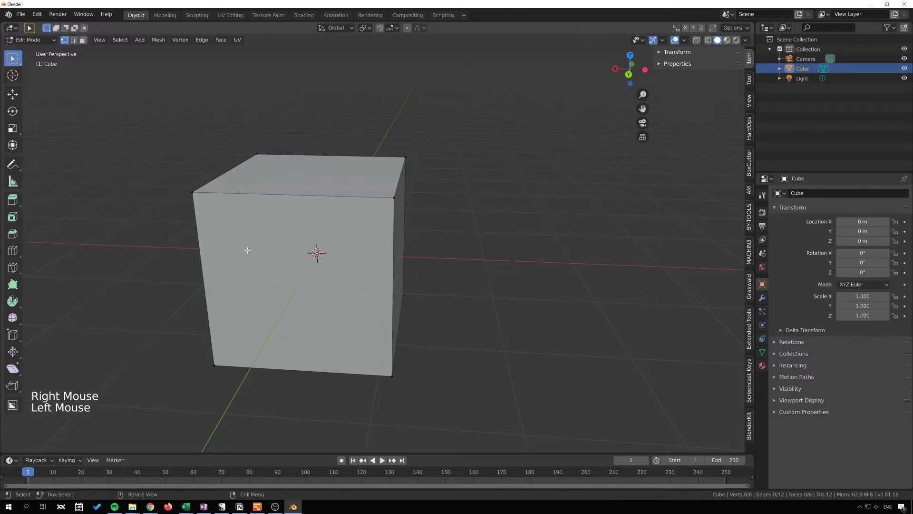
key("k")
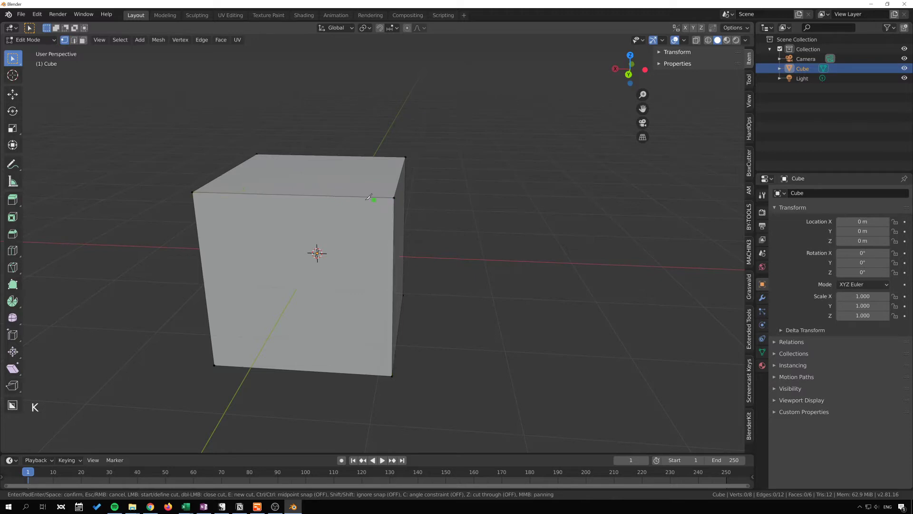
- Knife a cut from the front's top edge to the left edge and the bottom-right corner
key("Escape")
left_click(12, 267)
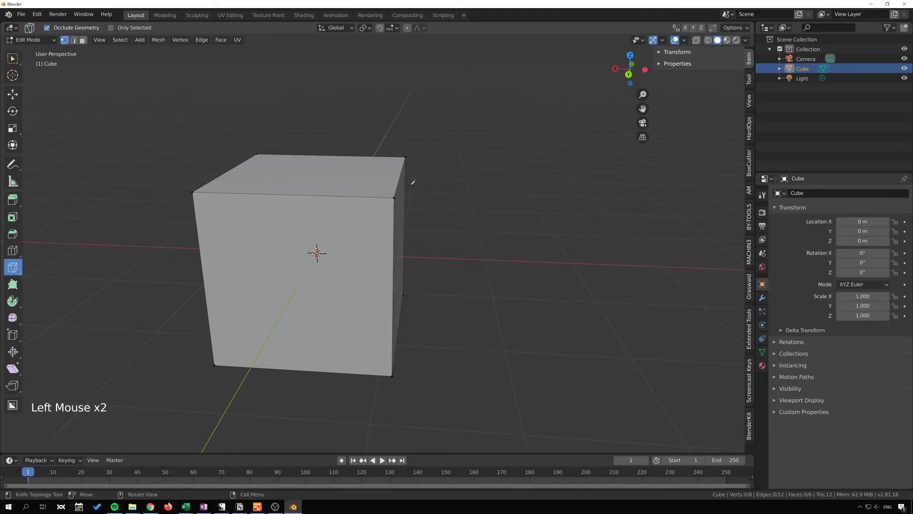
left_click(369, 168)
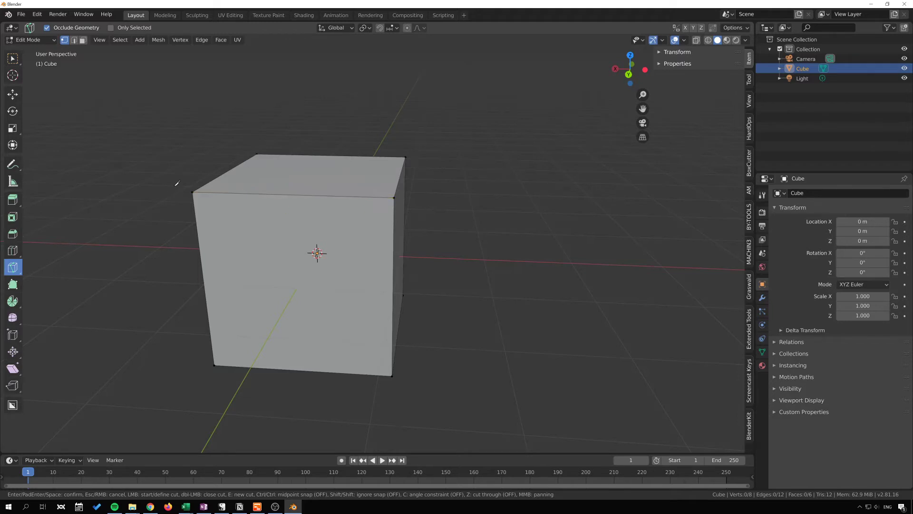
key("Escape")
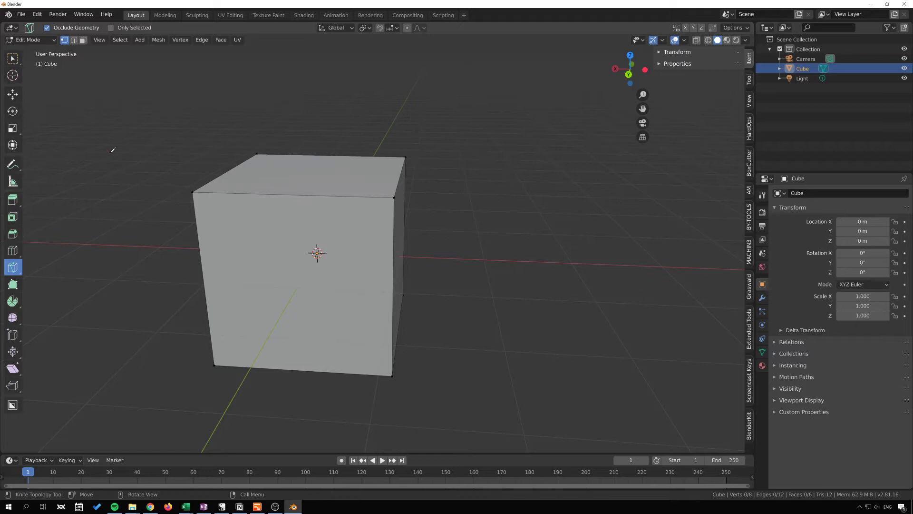
left_click(11, 58)
key("k")
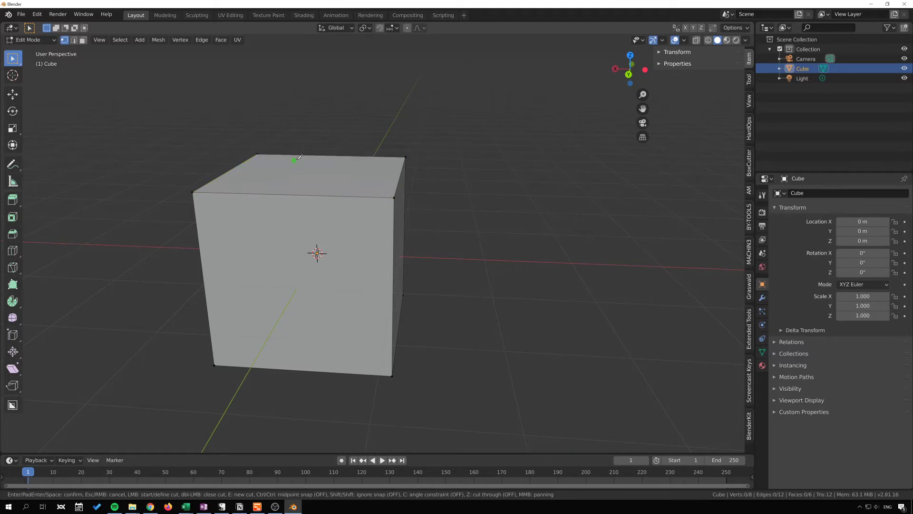
left_click(323, 194)
left_click(197, 219)
left_click(392, 376)
key("Return")
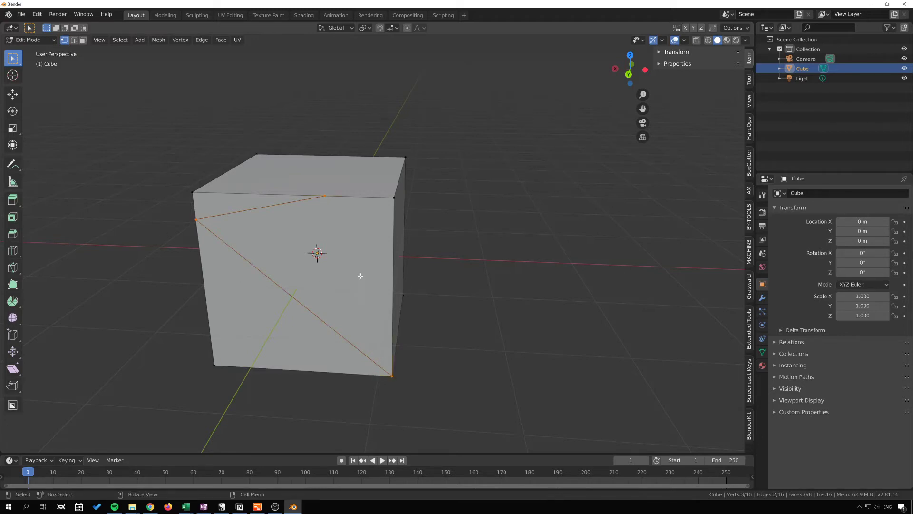
- Undo the front-face cut back to the plain 8-vertex cube and start a new knife cut
middle_click_drag(360, 276, 464, 252)
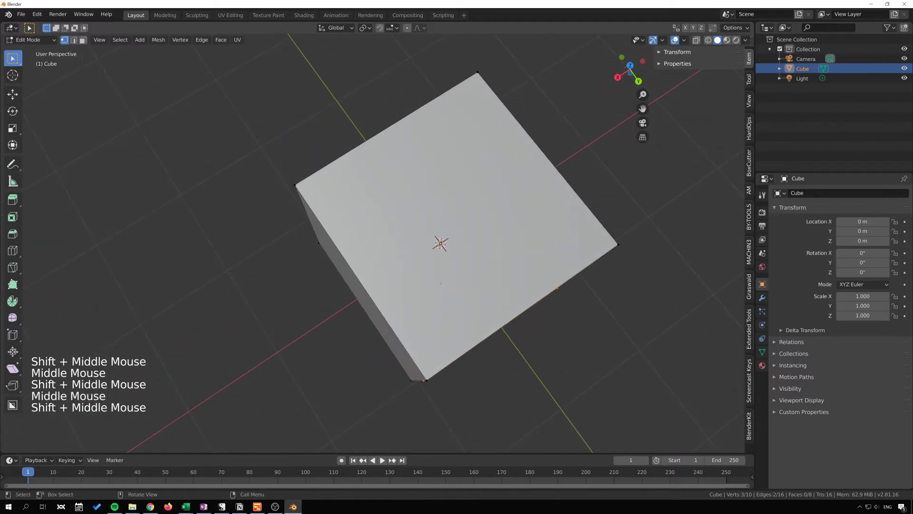
middle_click_drag(441, 284, 537, 240)
key("ctrl+z")
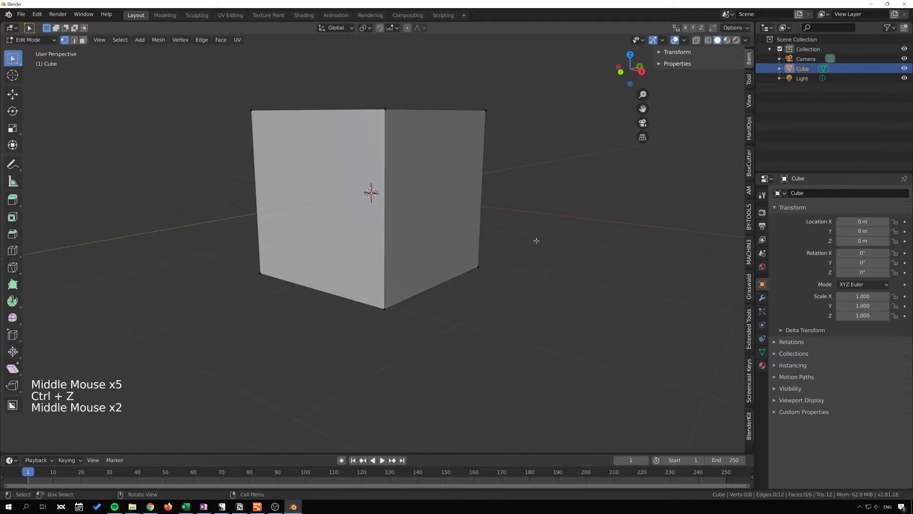
key("k")
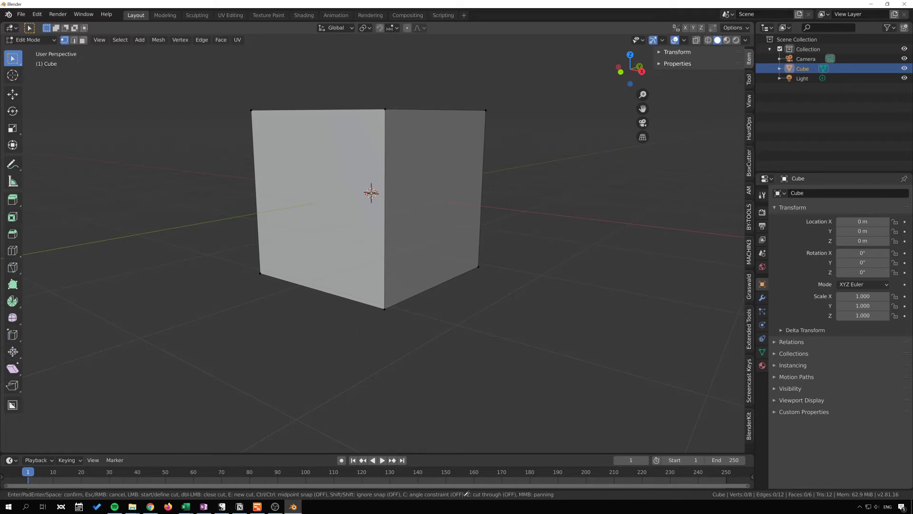
key("z")
left_click(254, 161)
left_click(362, 164)
key("Return")
middle_click_drag(580, 231, 523, 221)
left_click(709, 41)
left_click(709, 40)
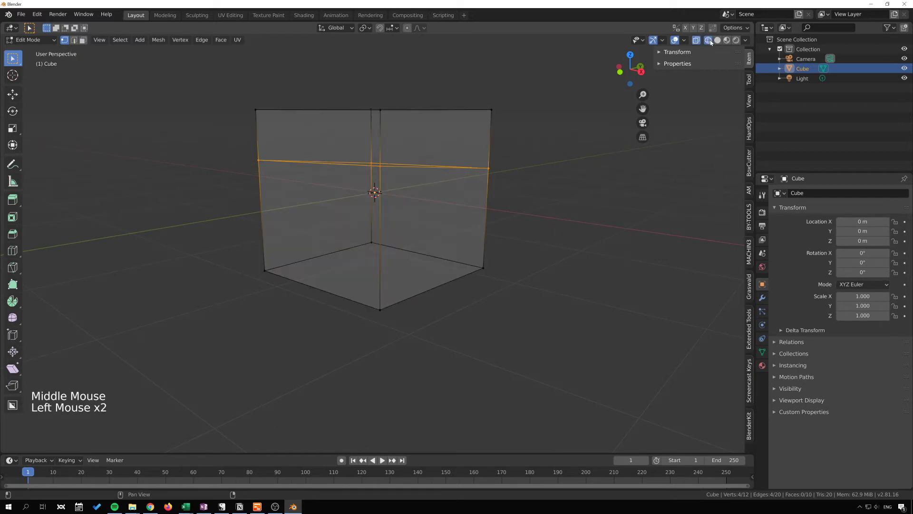
middle_click_drag(537, 157, 339, 188)
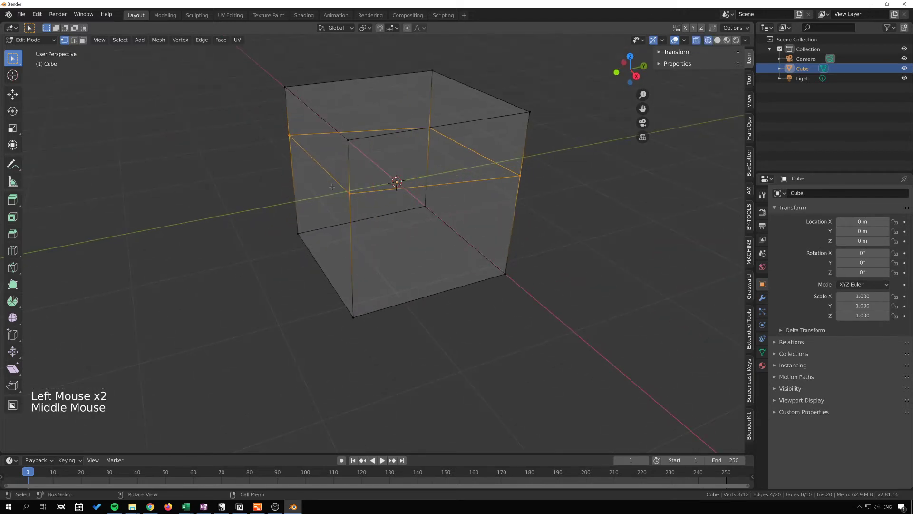
middle_click_drag(526, 50, 303, 163)
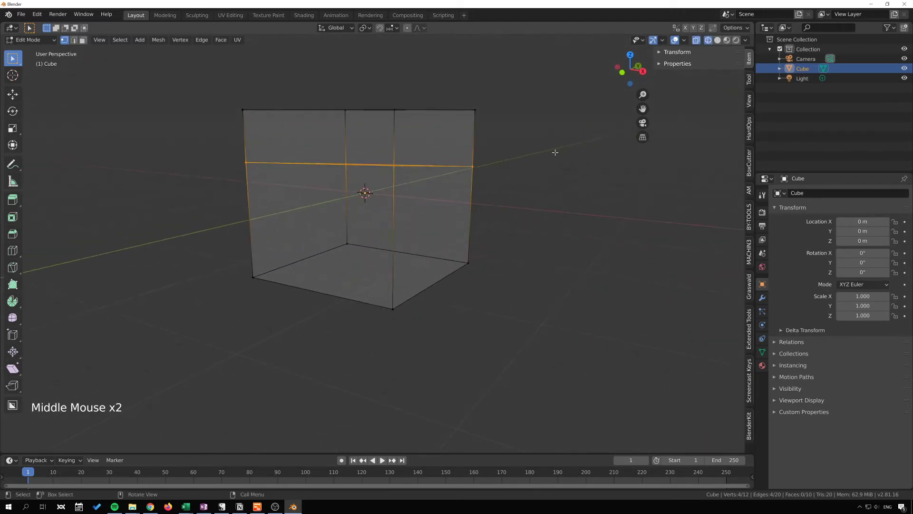
left_click(696, 40)
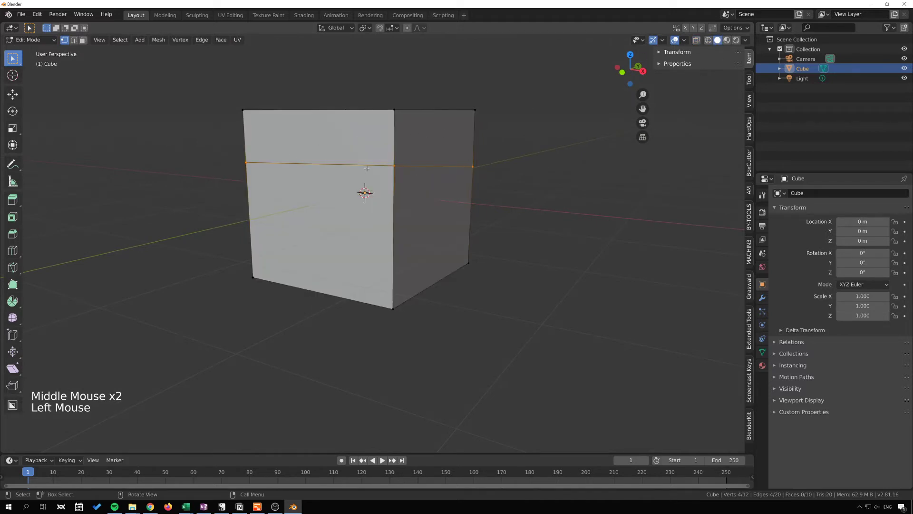
key("ctrl+z")
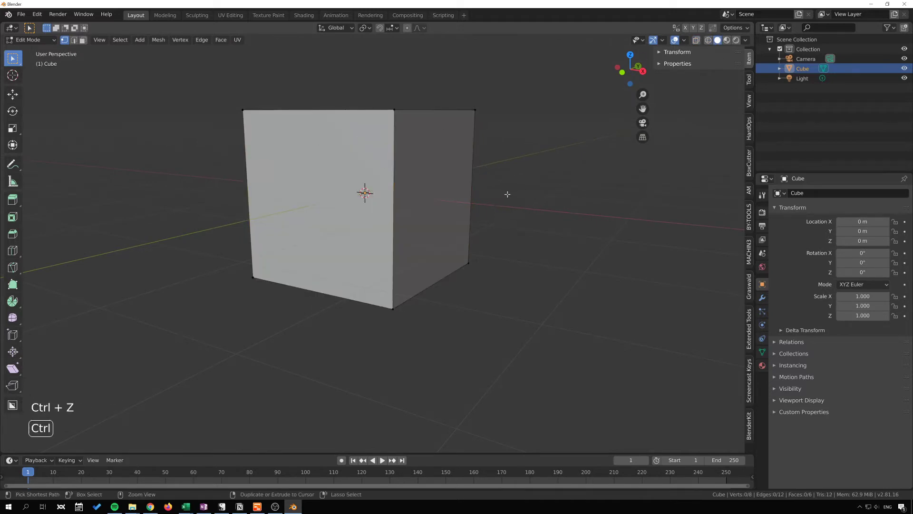
middle_click_drag(505, 196, 490, 192)
key("k")
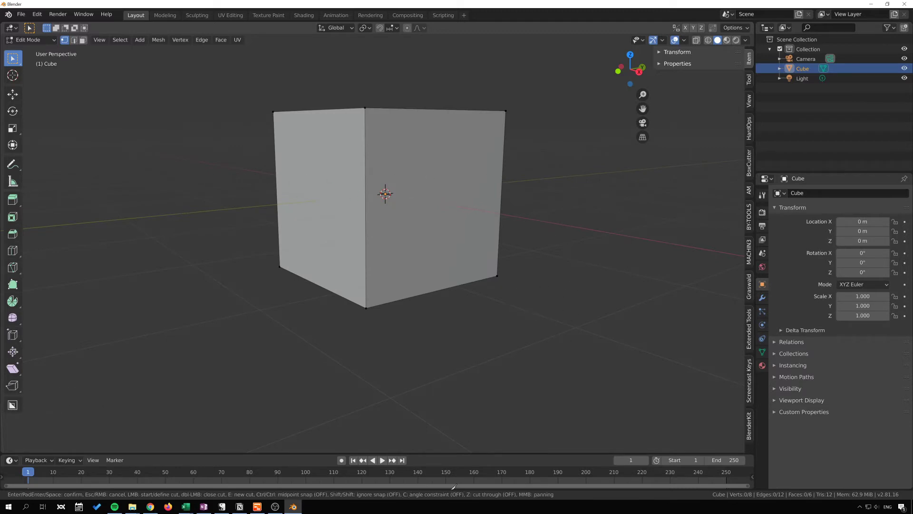
- Cancel the knife, switch to Front Orthographic view with Numpad 1, and restart the knife
mouse_move(562, 349)
middle_mouse_down()
mouse_move(540, 342)
mouse_move(567, 340)
middle_mouse_up()
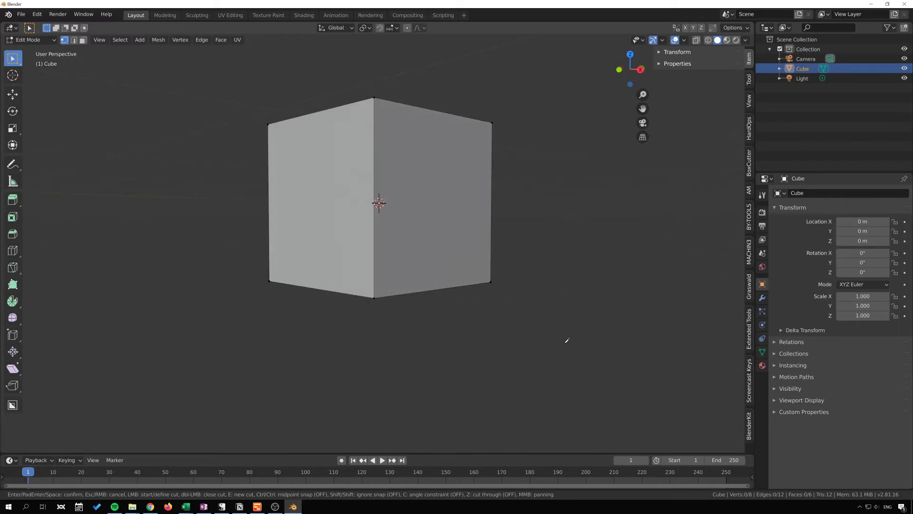
left_click(603, 316)
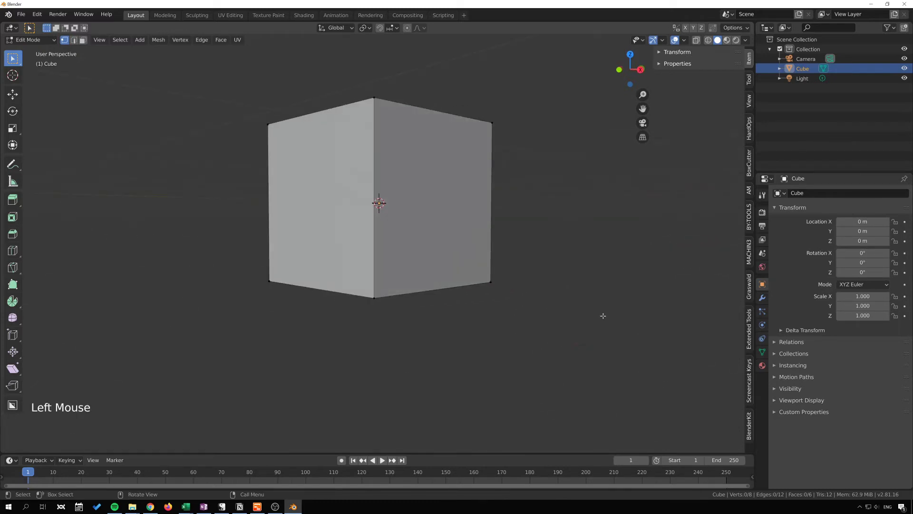
key("KP_1")
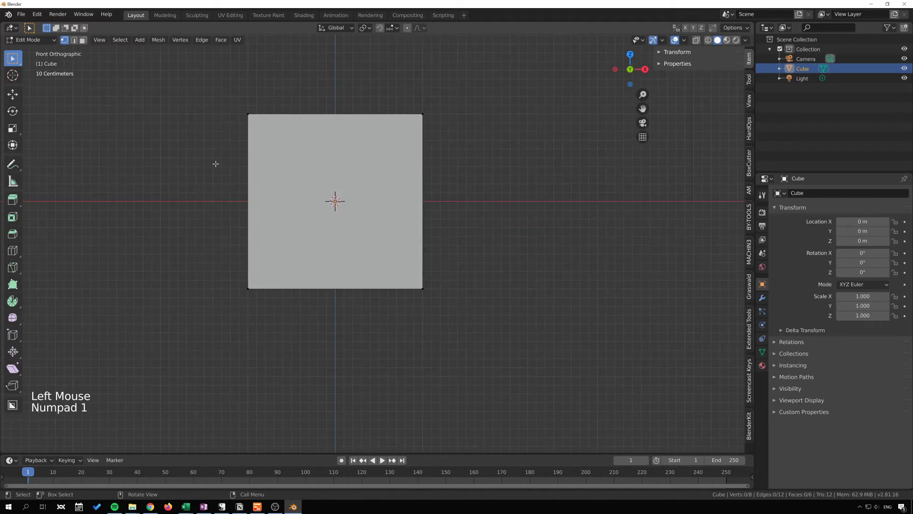
key("k")
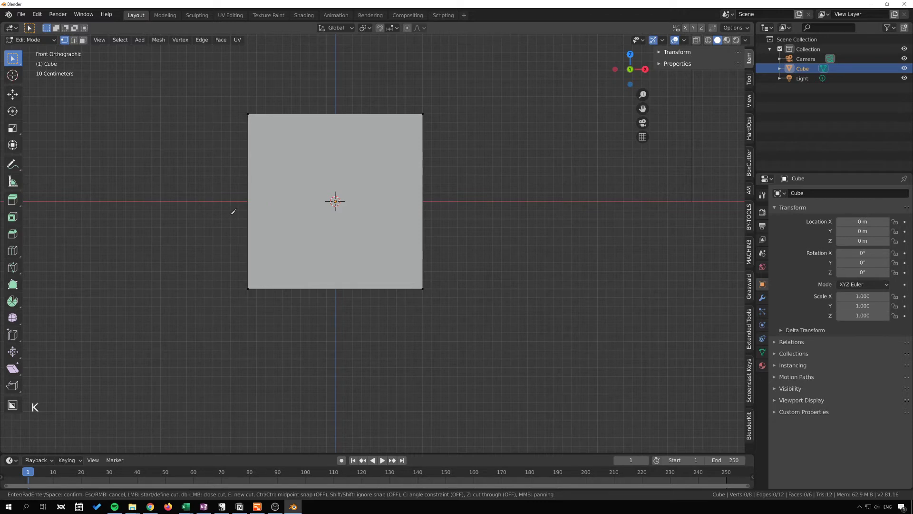
- Enable knife angle constraint, cut horizontally across the front, and start a diagonal at the top edge
key("c")
left_click(163, 191)
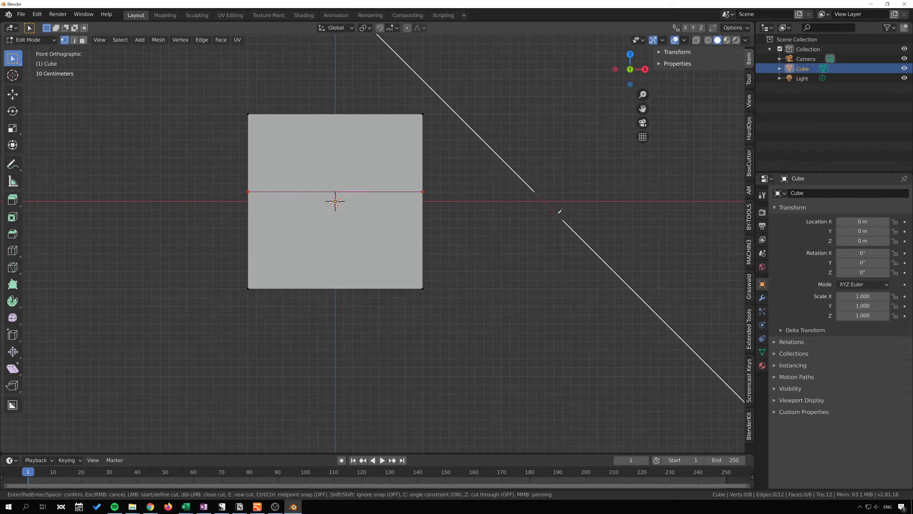
left_click(422, 191)
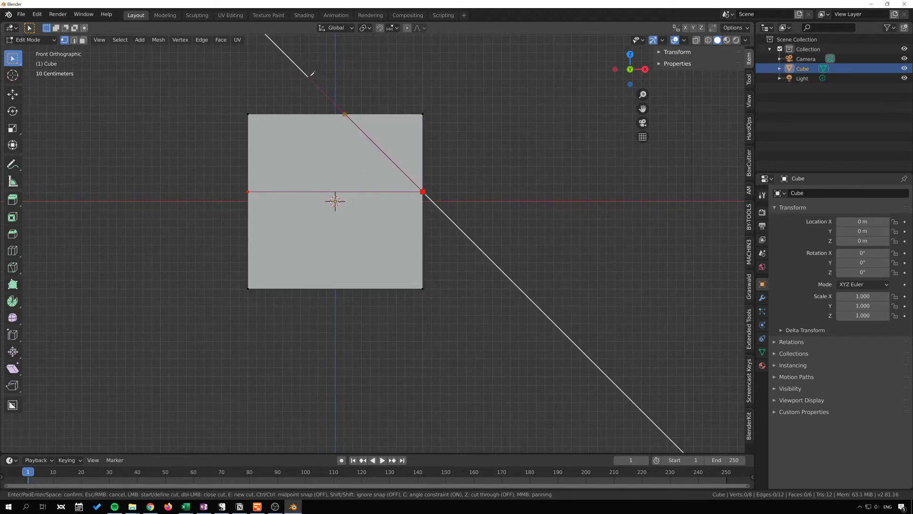
left_click(345, 113)
left_click(312, 75)
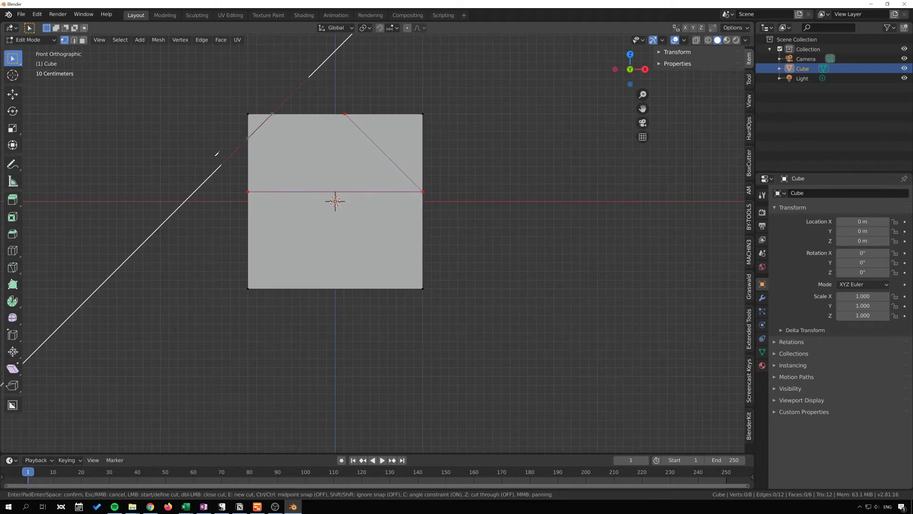
left_click(346, 113)
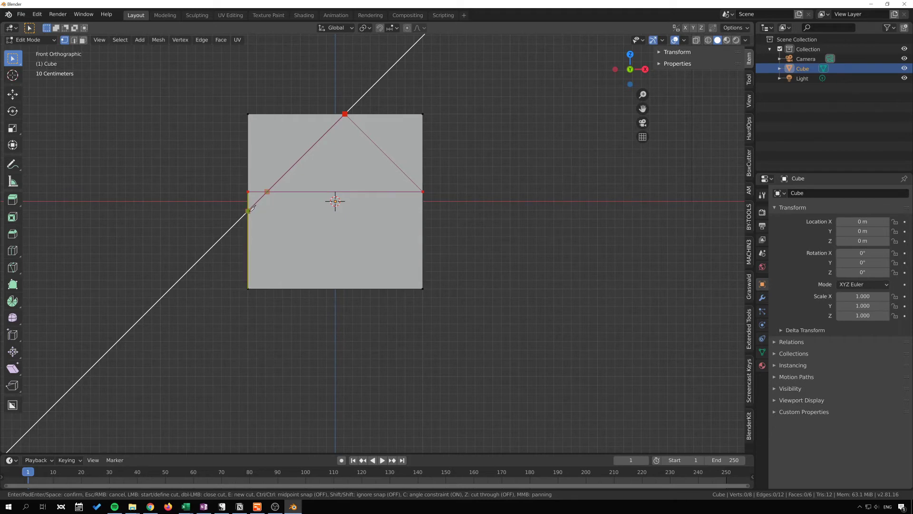
- Close a diamond cut through the front face's left, bottom and right edges
left_click(249, 209)
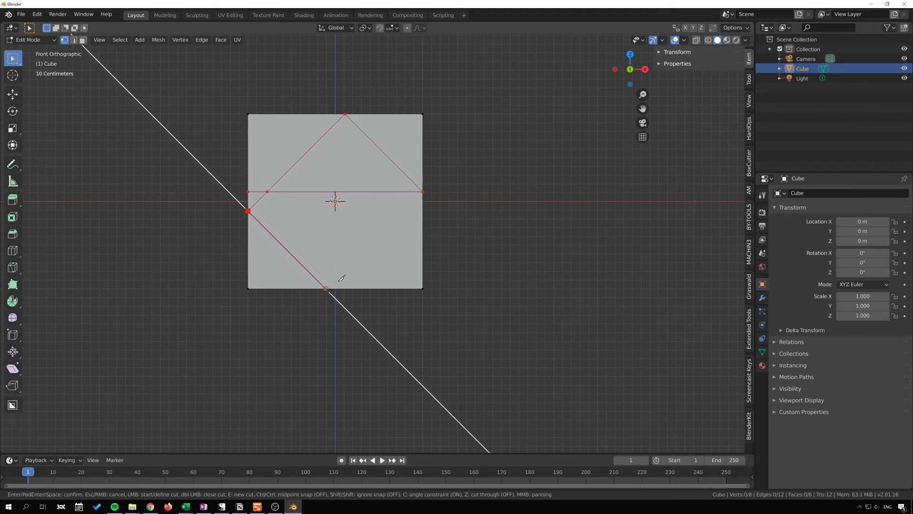
left_click(327, 287)
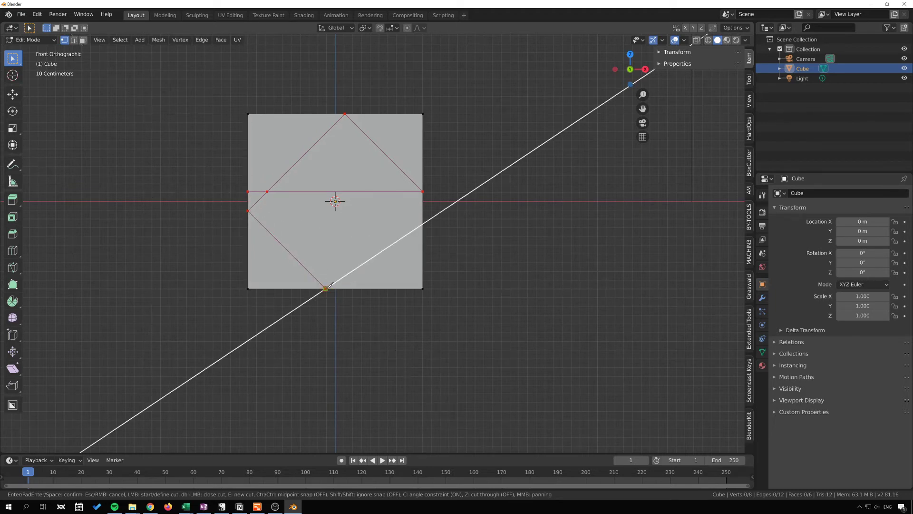
left_click(423, 191)
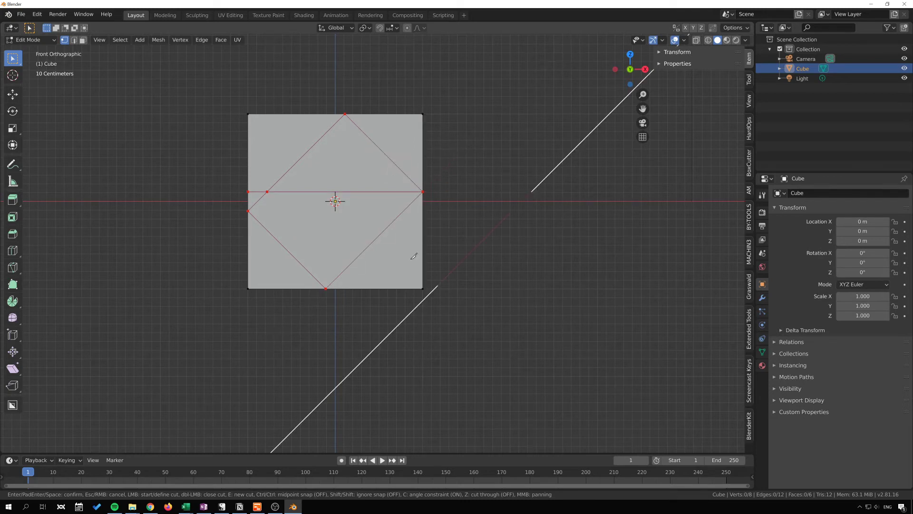
left_click(267, 191)
- Add parallel 45° diagonals and another horizontal cut, then commit: 37 vertices, 30 faces
left_click(362, 288)
left_click(248, 175)
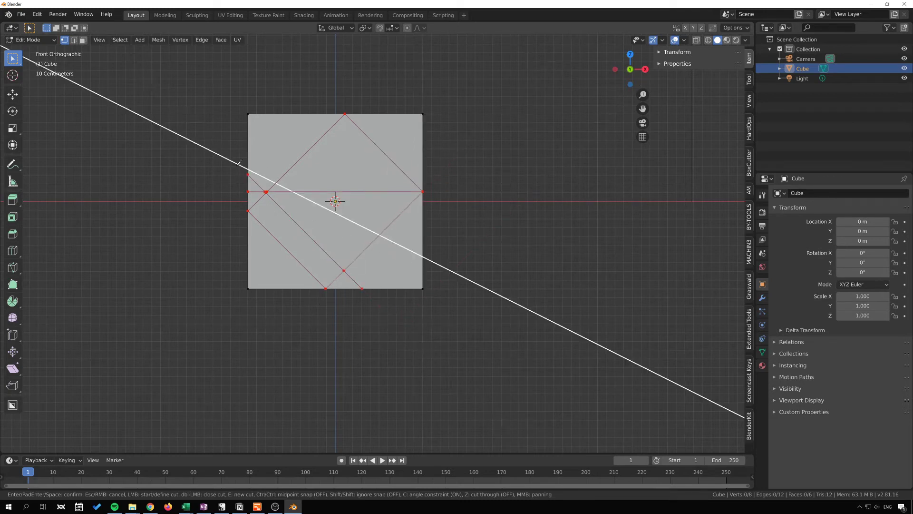
left_click(247, 153)
left_click(287, 114)
left_click(345, 114)
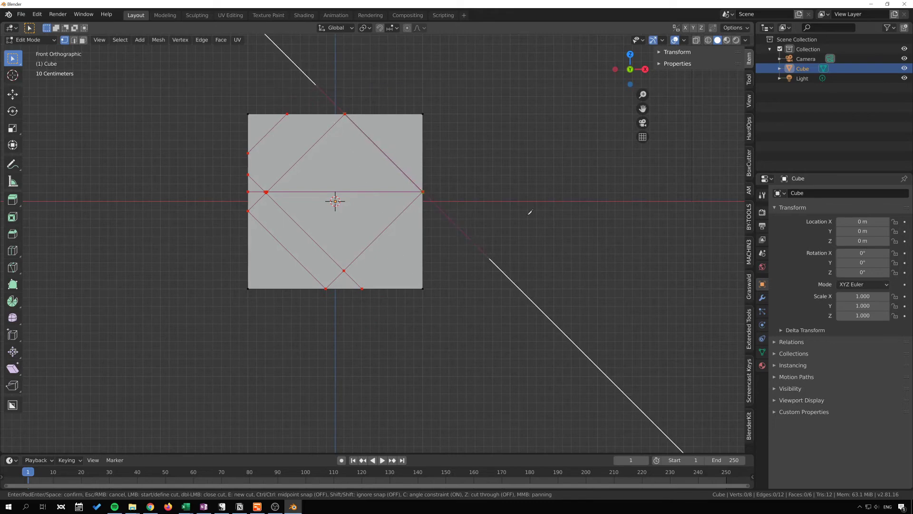
left_click(423, 260)
left_click(248, 261)
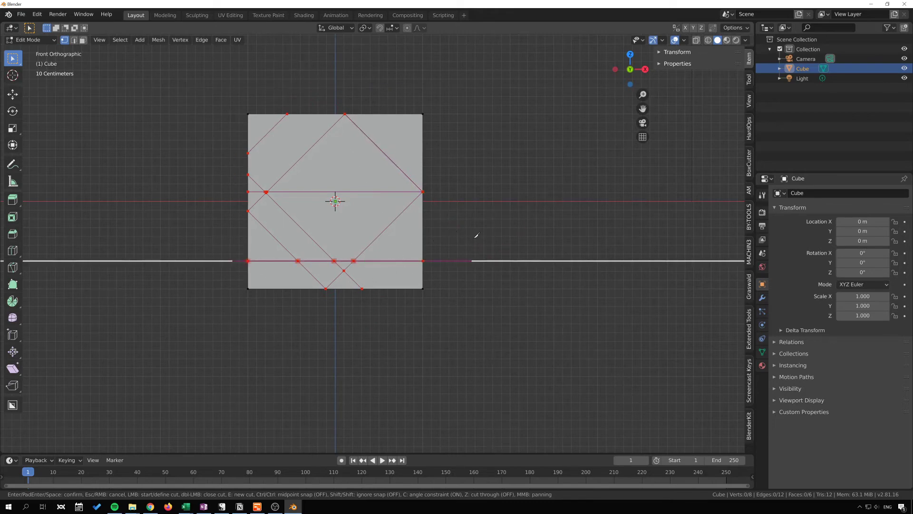
left_click(212, 145)
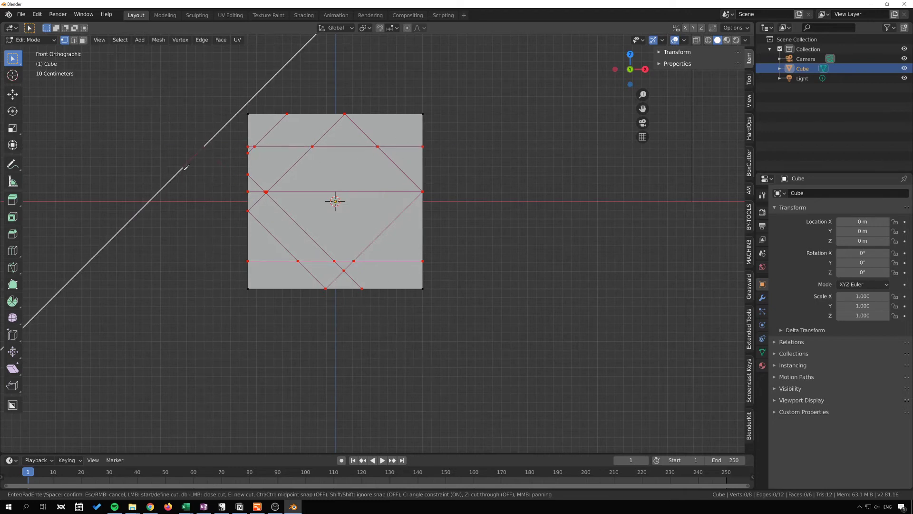
key("Return")
- Orbit into perspective and zoom in to inspect the cuts around the face's middle vertex
middle_click_drag(164, 169, 353, 227)
scroll(267, 157, "up", 4)
scroll(352, 227, "up", 1)
scroll(353, 226, "up", 2)
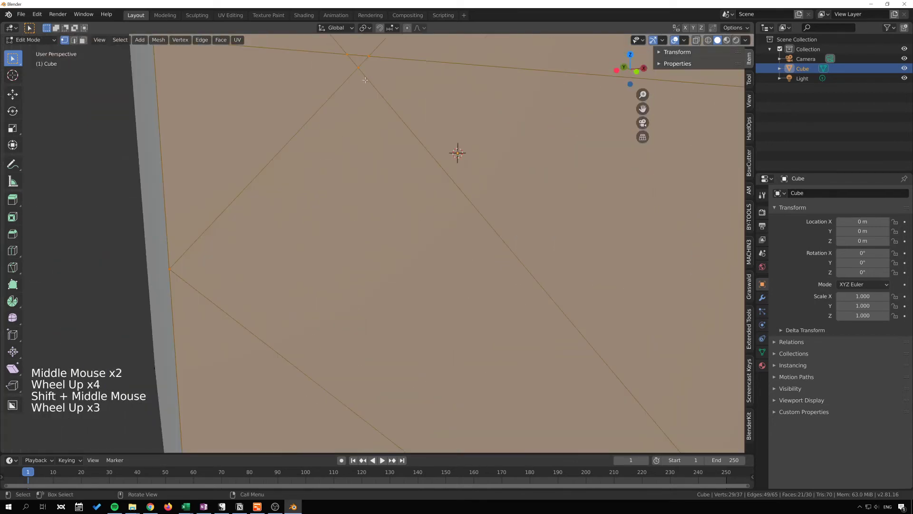
middle_click_drag(360, 54, 396, 182, "shift")
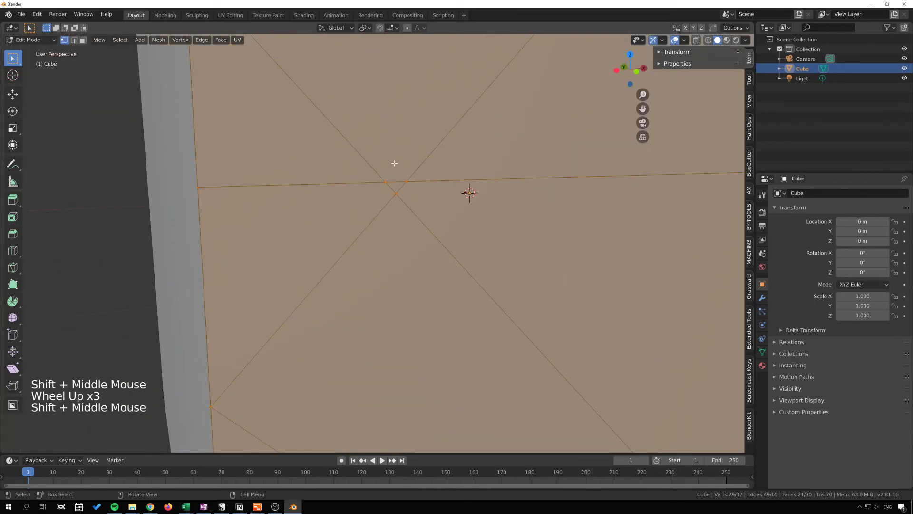
scroll(412, 190, "down", 8)
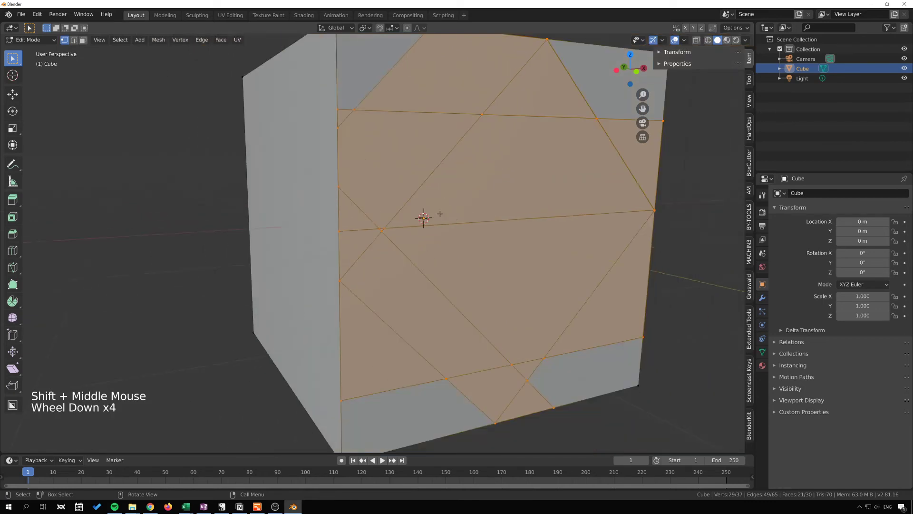
- Orbit to the cube's left side, undo the angle-snapped cuts, and start a new Knife cut
middle_click_drag(400, 231, 452, 224)
middle_click_drag(452, 224, 518, 230)
middle_click_drag(519, 231, 527, 242)
key("ctrl+z")
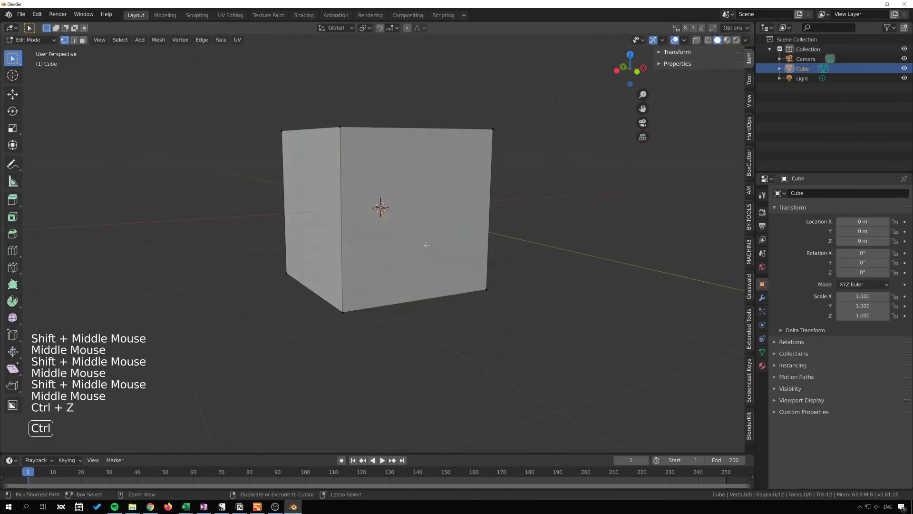
key("k")
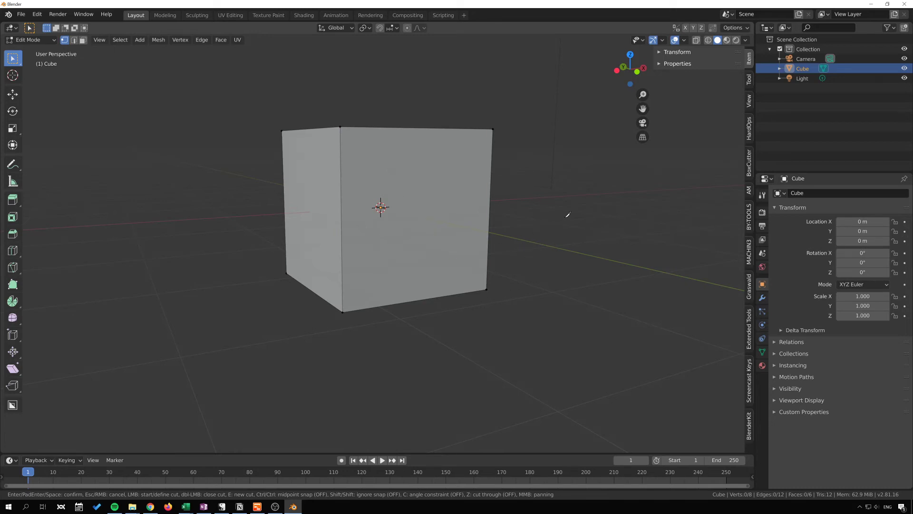
middle_click_drag(572, 223, 550, 233)
middle_click_drag(550, 233, 545, 265, "shift")
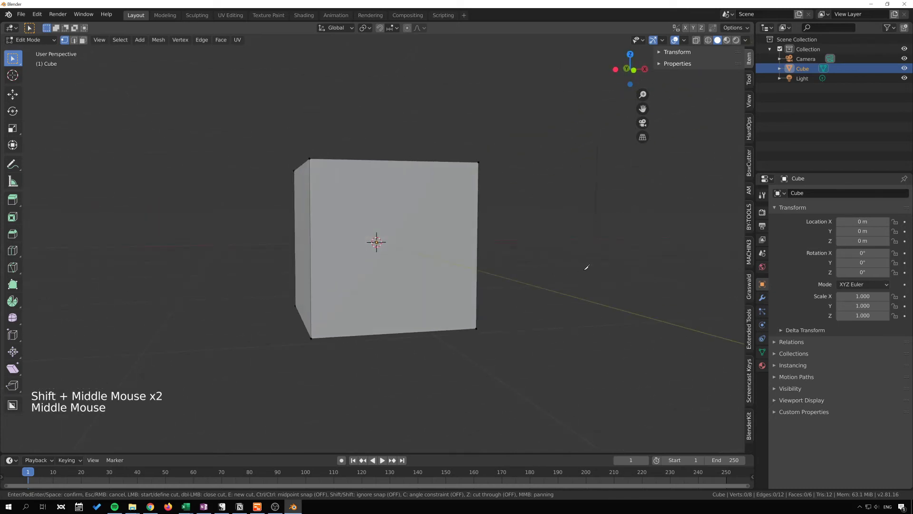
- Draw a zigzag knife path from the top-left corner across the front face to the left edge
left_click(311, 158)
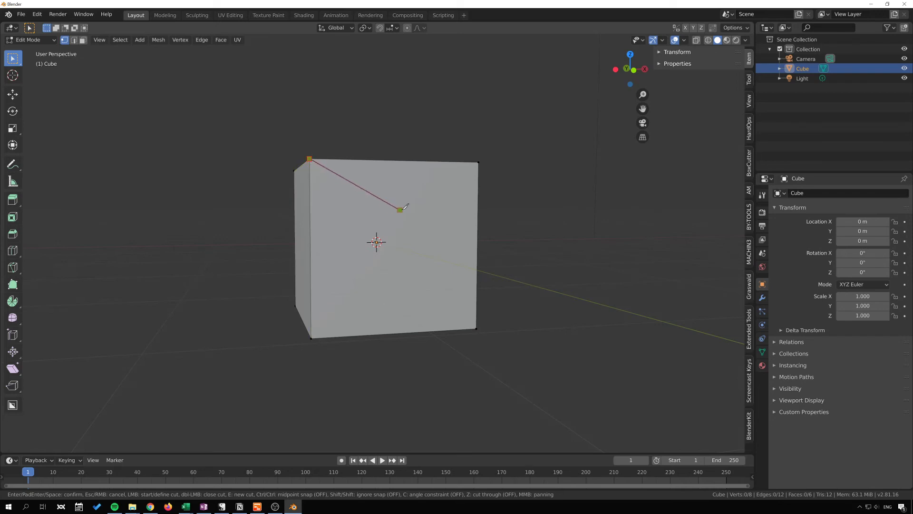
left_click(422, 186)
left_click(426, 249)
left_click(342, 217)
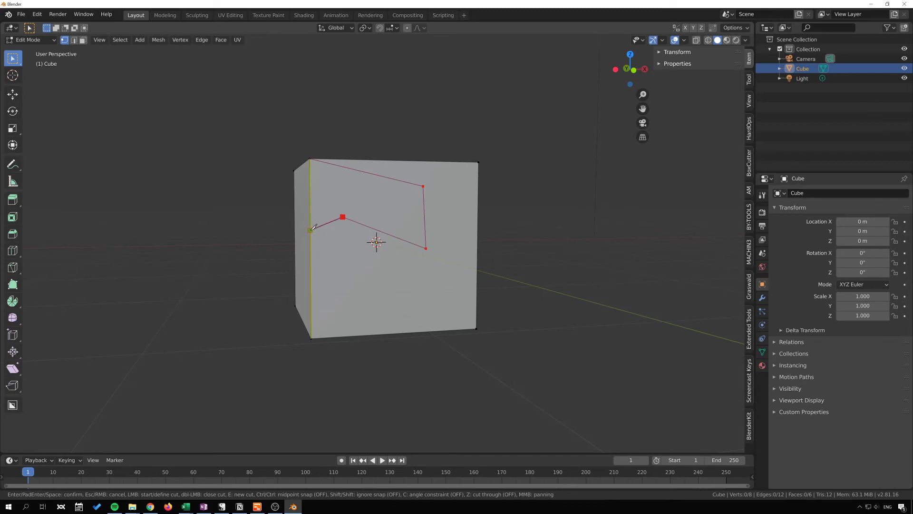
left_click(311, 230)
key("e")
- Add zigzag cuts from bottom-left to bottom-right corner, and from top-right corner to the right edge
left_click(311, 338)
left_click(354, 289)
left_click(433, 292)
left_click(478, 328)
left_click(479, 162)
left_click(448, 206)
left_click(446, 258)
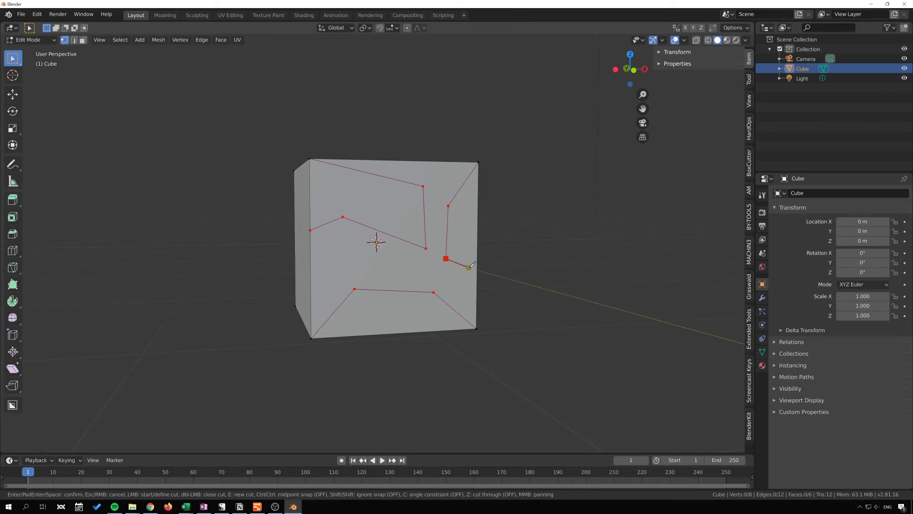
left_click(477, 263)
- Looking down on the cube, cut from the front corner across the top face to the right corner
middle_click_drag(268, 316, 399, 268)
scroll(361, 248, "up", 1)
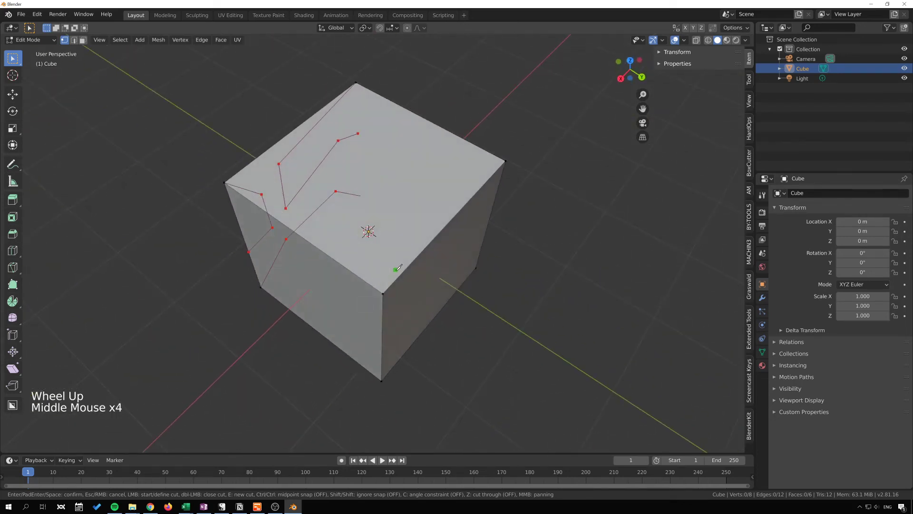
left_click(383, 293)
left_click(384, 219)
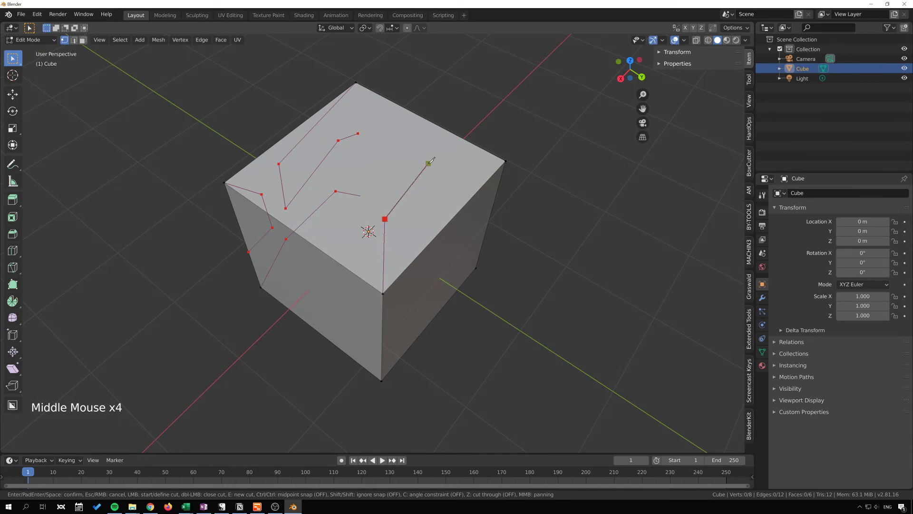
left_click(428, 163)
left_click(506, 160)
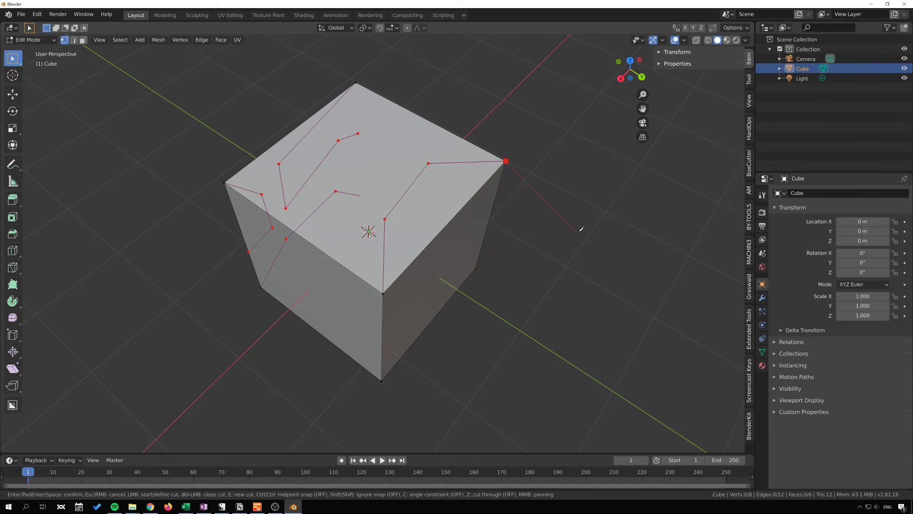
- From a new angle, cut from the top-front corner across the front face to the right top corner
middle_click_drag(581, 228, 452, 295)
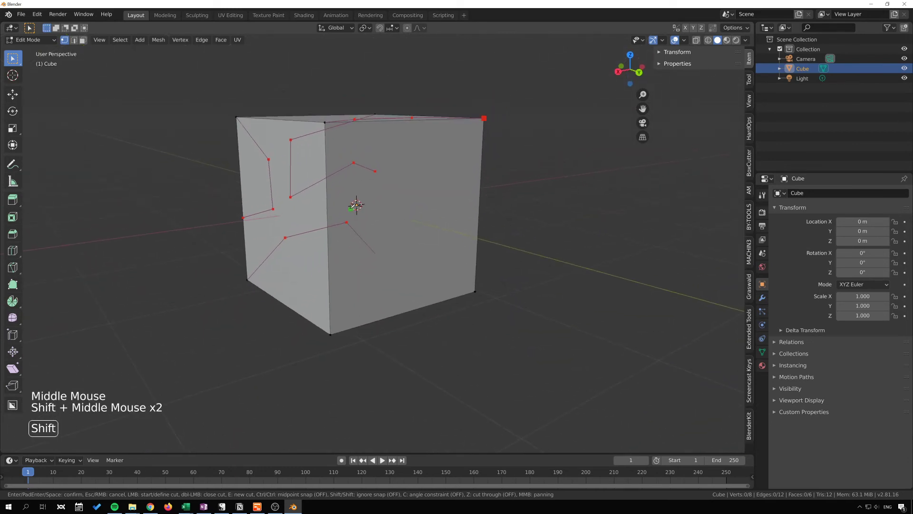
middle_click_drag(356, 205, 374, 188)
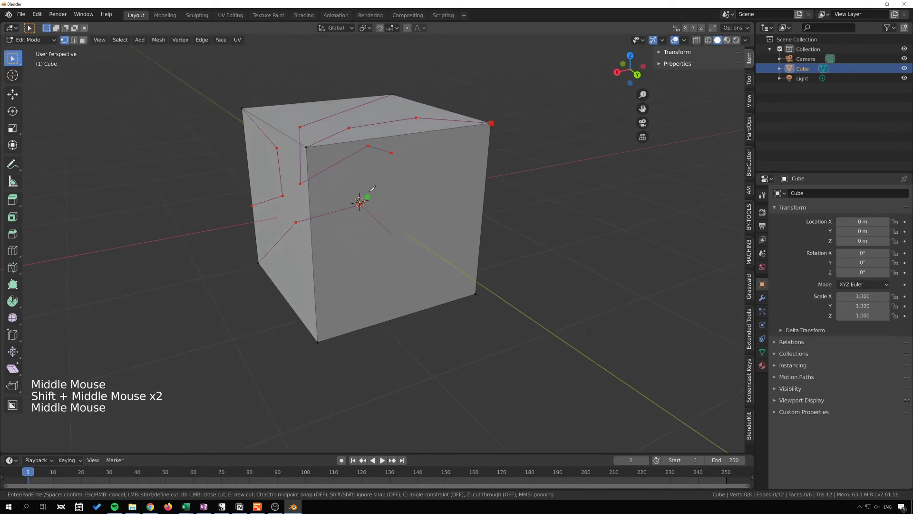
left_click(308, 146)
left_click(444, 193)
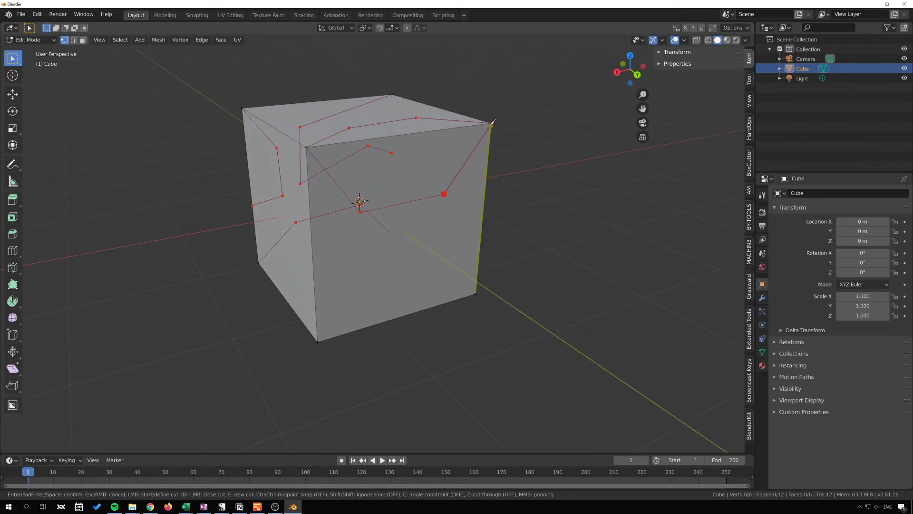
left_click(491, 123)
middle_click_drag(472, 261, 567, 224)
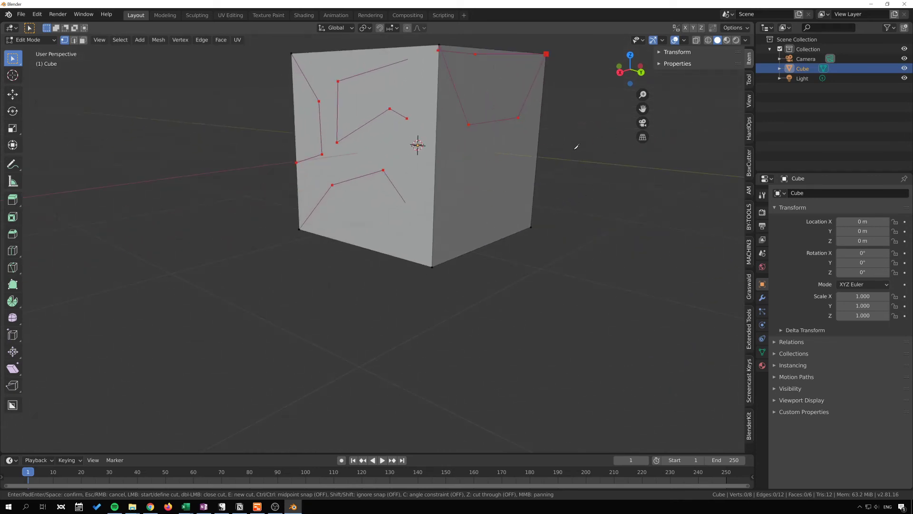
- Enable knife cut-through, check the paths from several corners, and confirm them into 24 vertices, 36 edges, 14 faces
key("z")
middle_click_drag(543, 265, 244, 320)
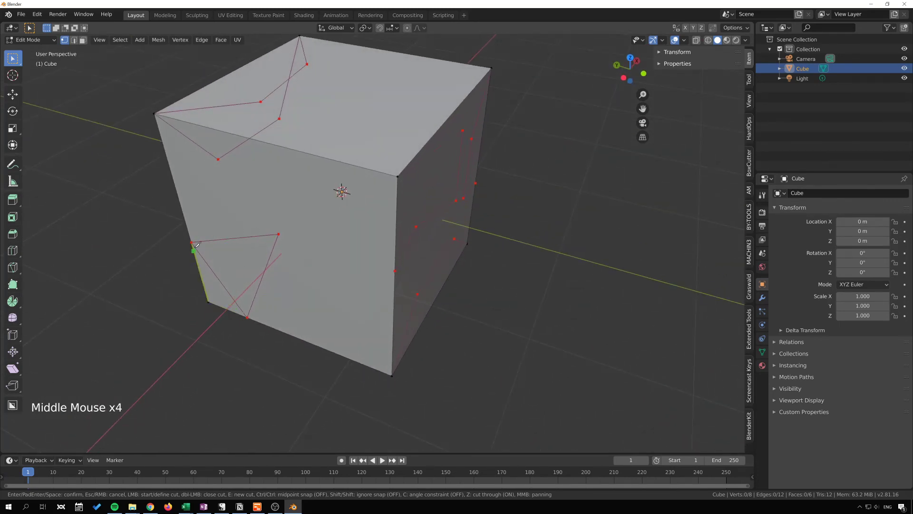
middle_click_drag(194, 247, 333, 166)
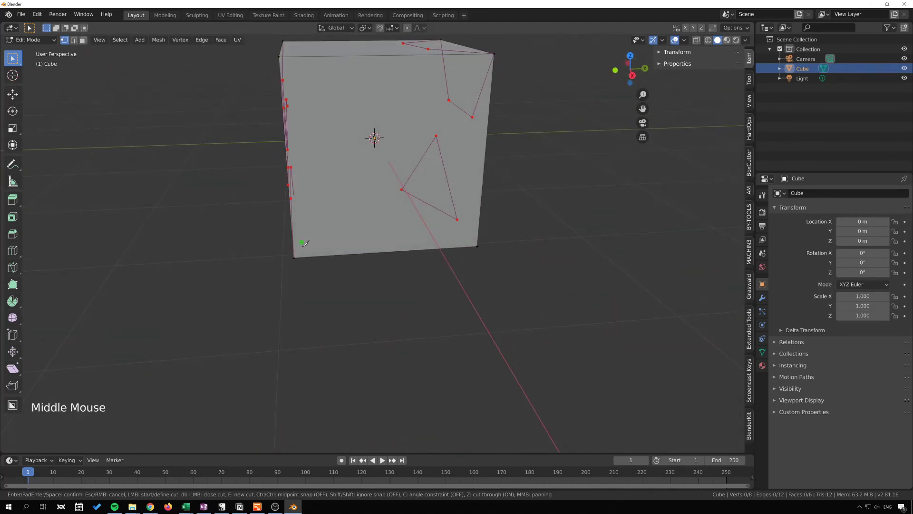
middle_click_drag(305, 244, 445, 275)
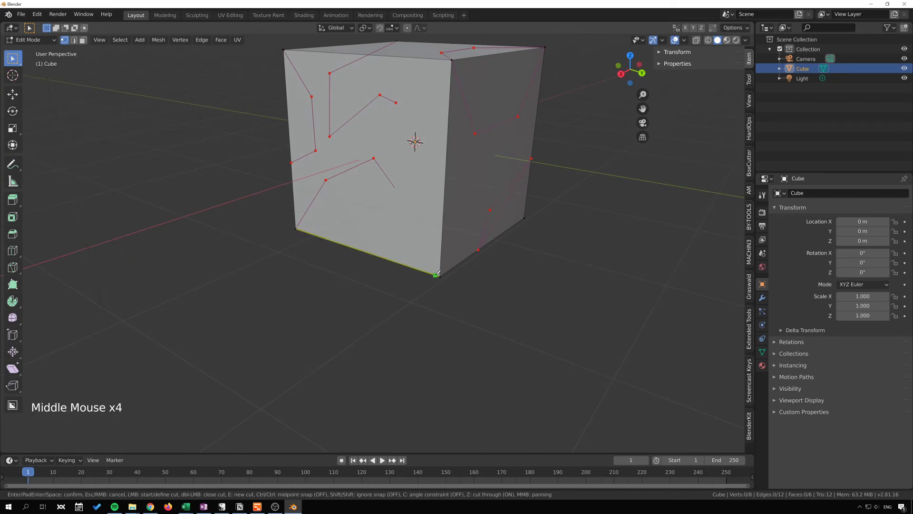
middle_click_drag(294, 316, 431, 259)
key("Return")
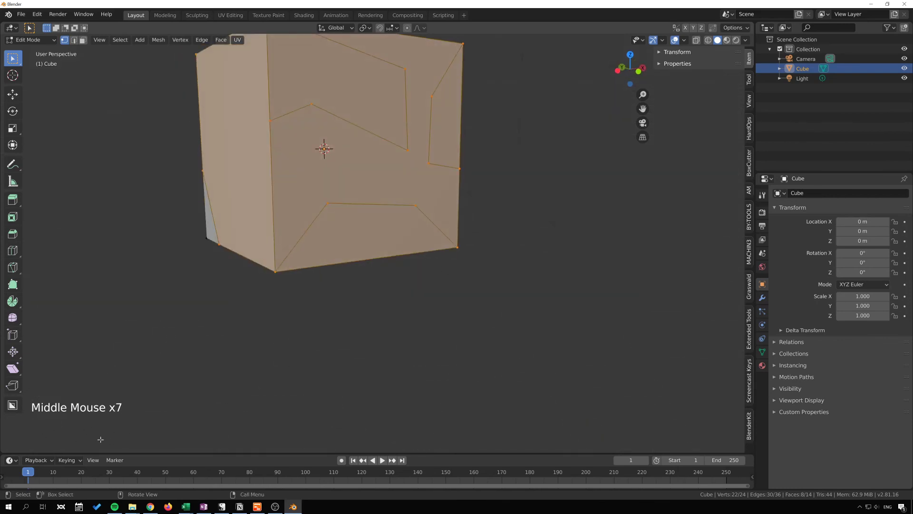
- In face select mode, extrude the cube's right face outward as a trial and inspect the result
key("F9")
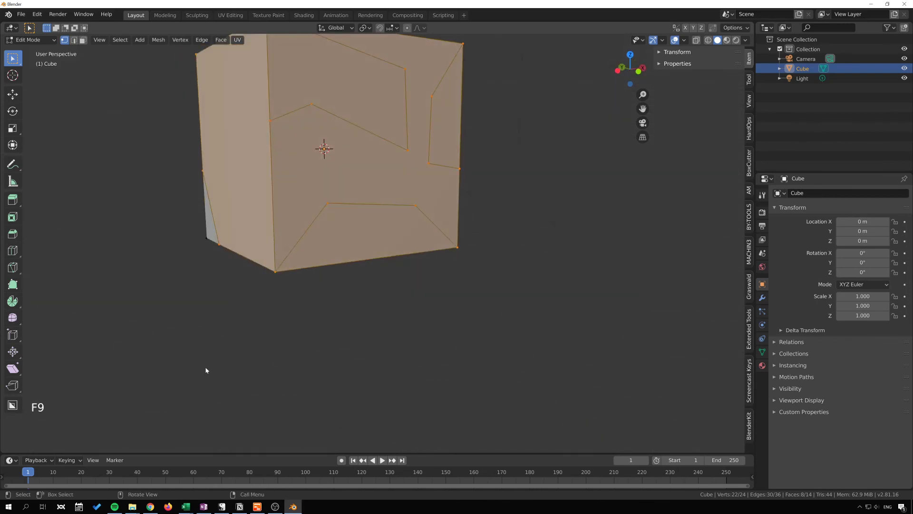
middle_click_drag(142, 338, 352, 328)
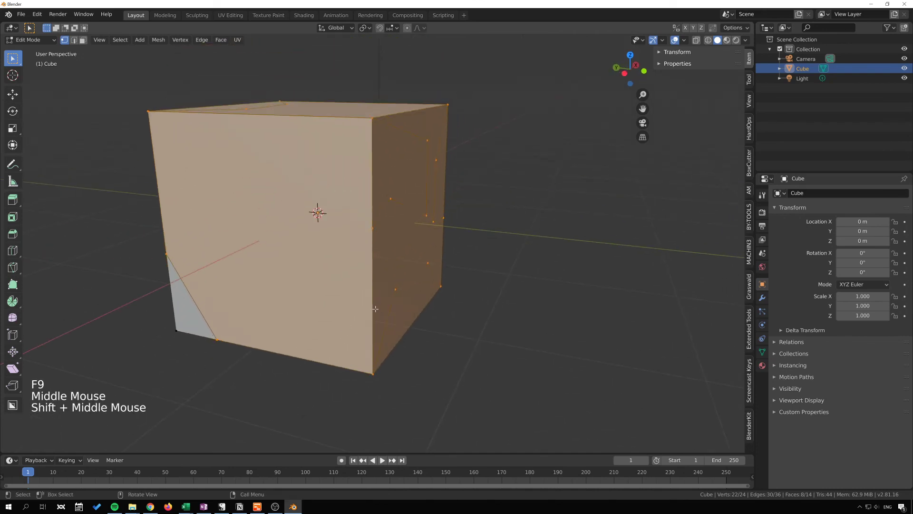
key("3")
left_click(409, 243)
key("e")
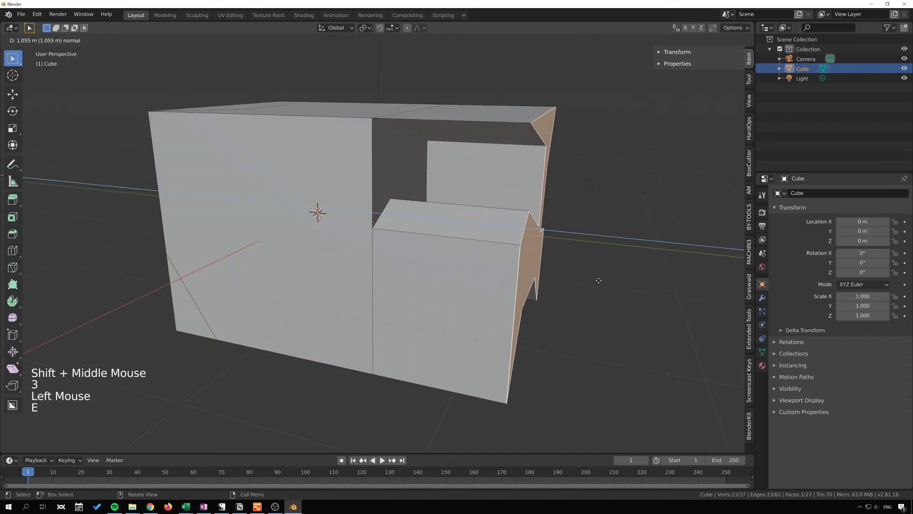
left_click(570, 280)
scroll(394, 301, "down", 2)
middle_click_drag(600, 284, 333, 294)
- Undo the face extrusion, recentre the cube in view, and return to Object Mode
key("ctrl+z")
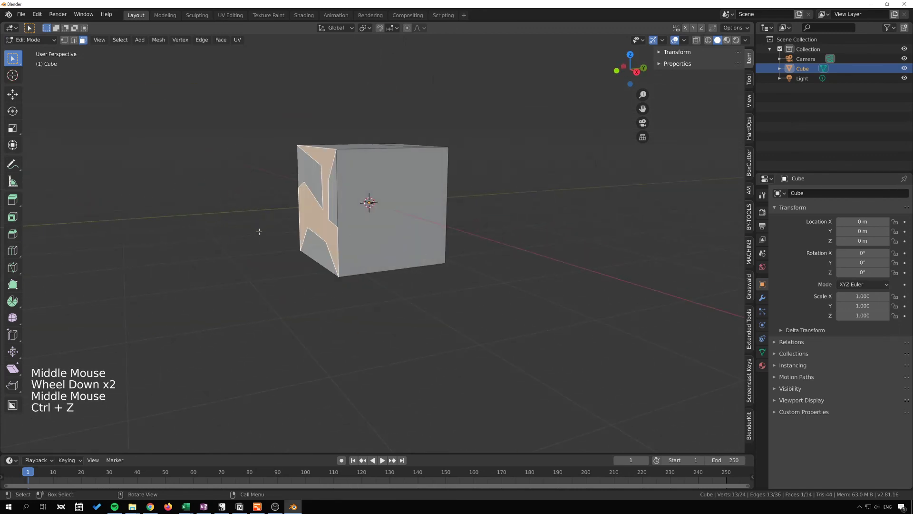
middle_click_drag(259, 230, 390, 281)
middle_click_drag(390, 281, 467, 309, "shift")
key("Tab")
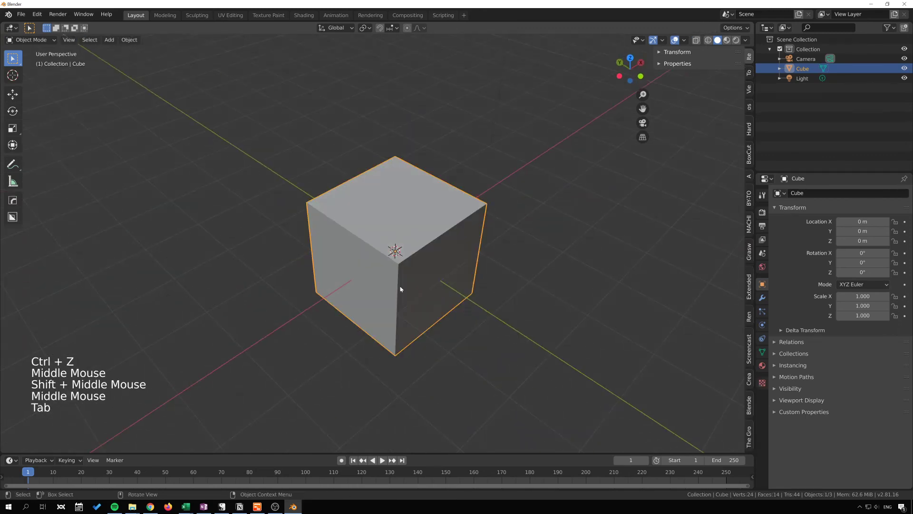